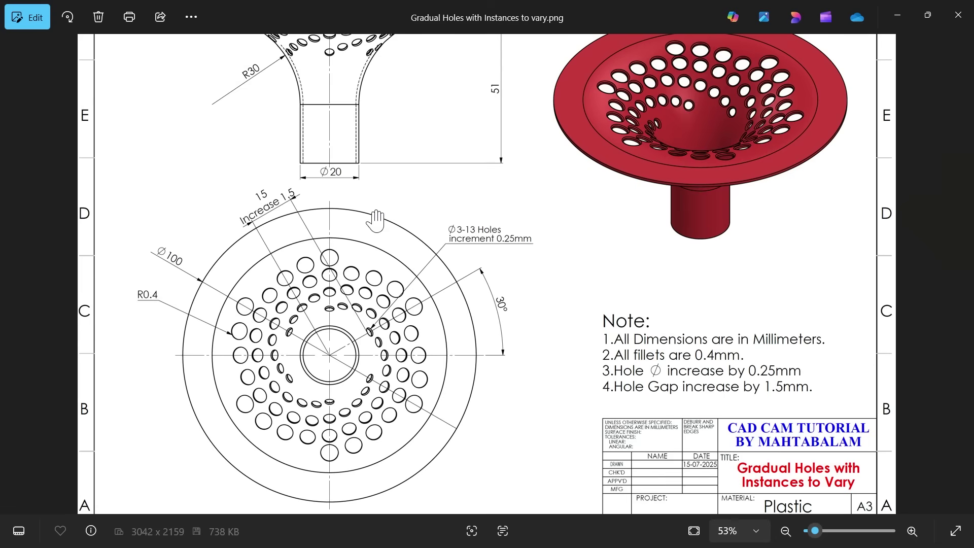
# Study the reference drawing's hole pattern, then start a new sketch on the Front Plane.
pyautogui.scroll(1, 673, 378)
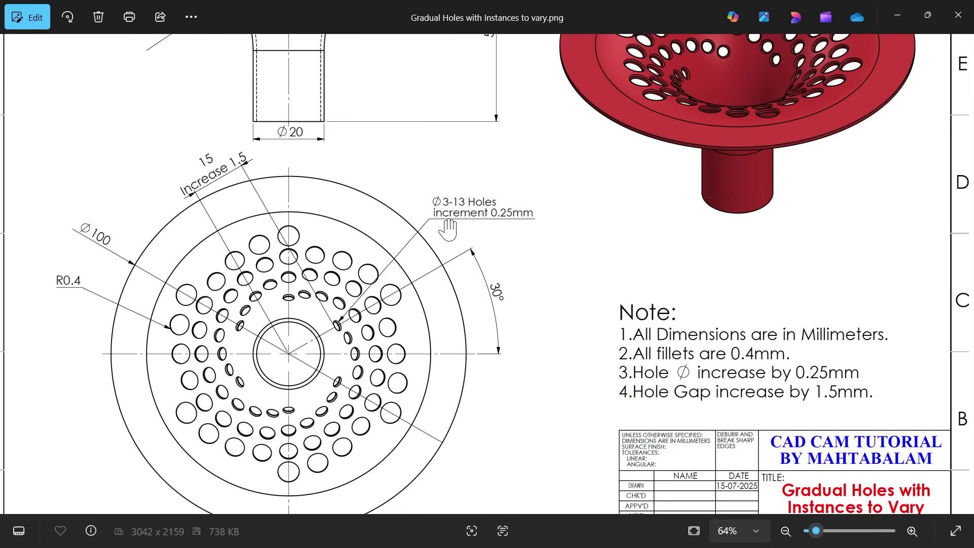
pyautogui.scroll(1, 445, 208)
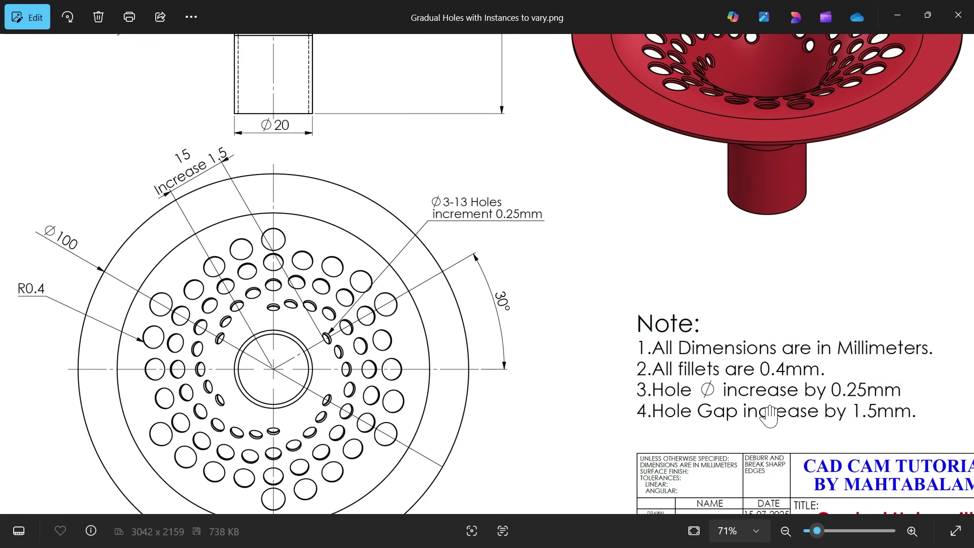
pyautogui.scroll(-4, 582, 358)
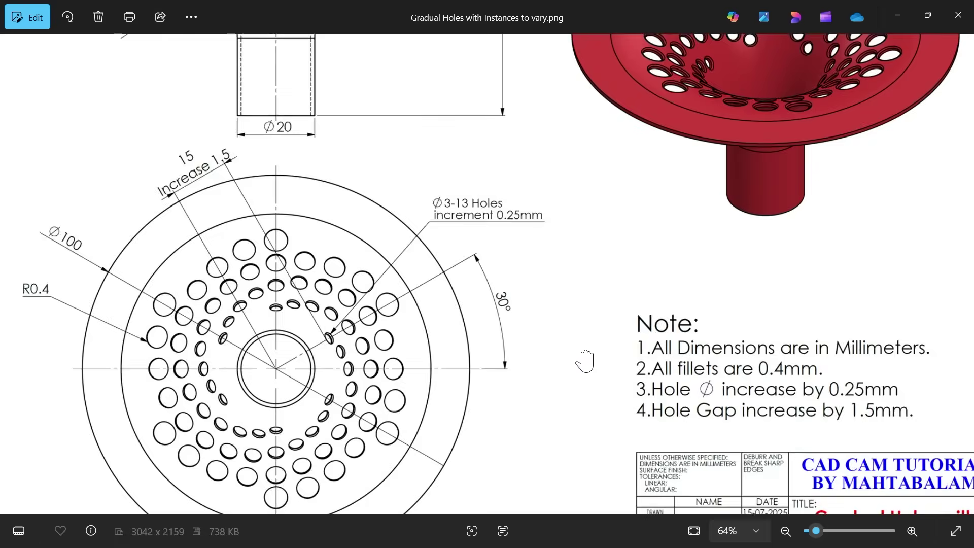
pyautogui.scroll(2, 341, 108)
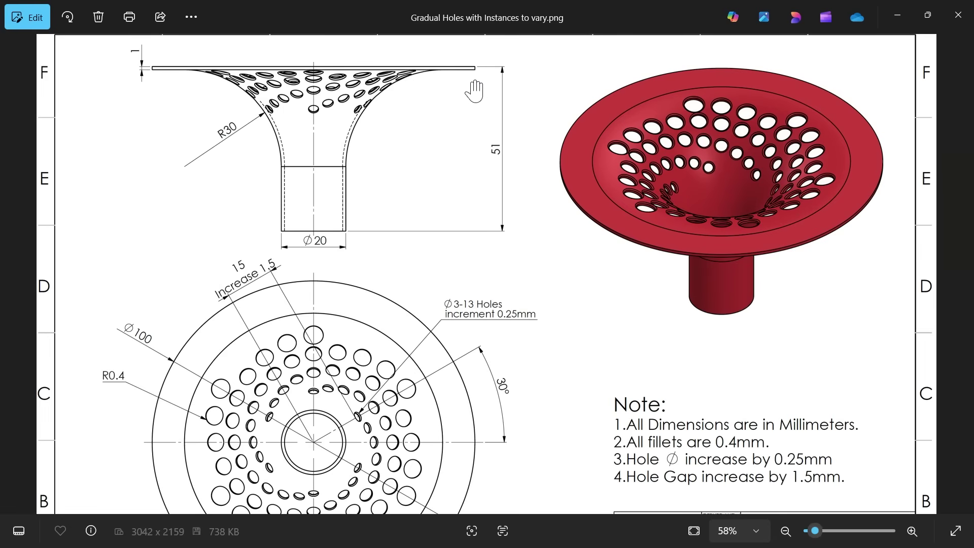
pyautogui.scroll(1, 475, 90)
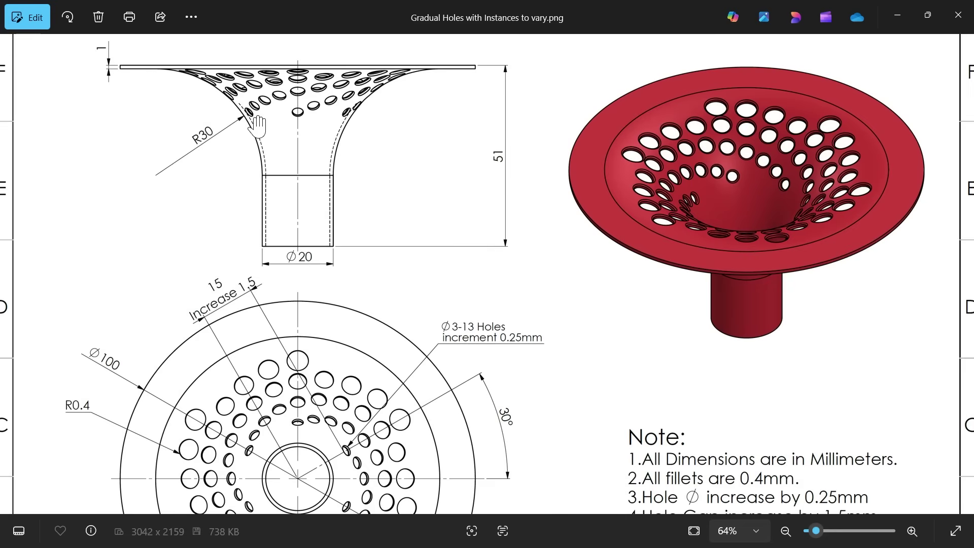
pyautogui.moveTo(266, 293); pyautogui.dragTo(273, 239)
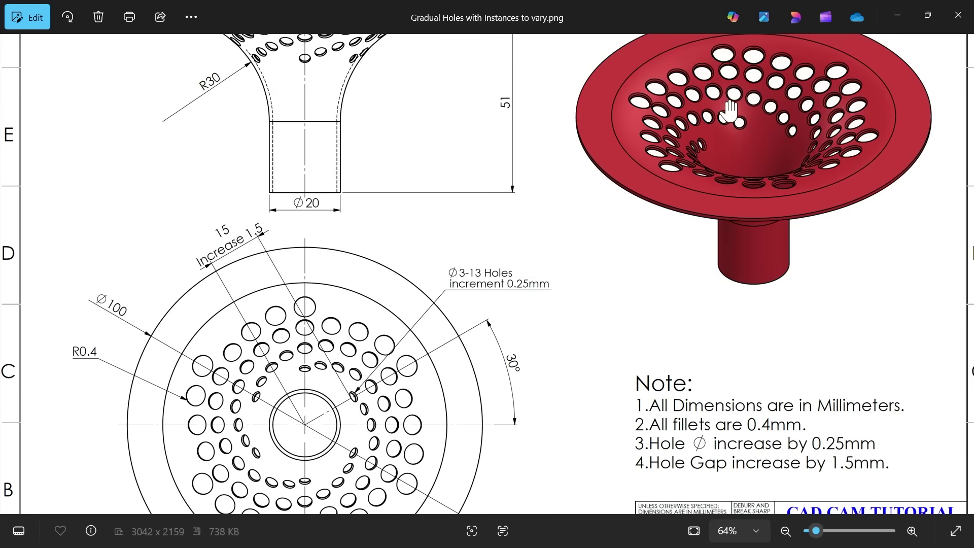
pyautogui.click(906, 18)
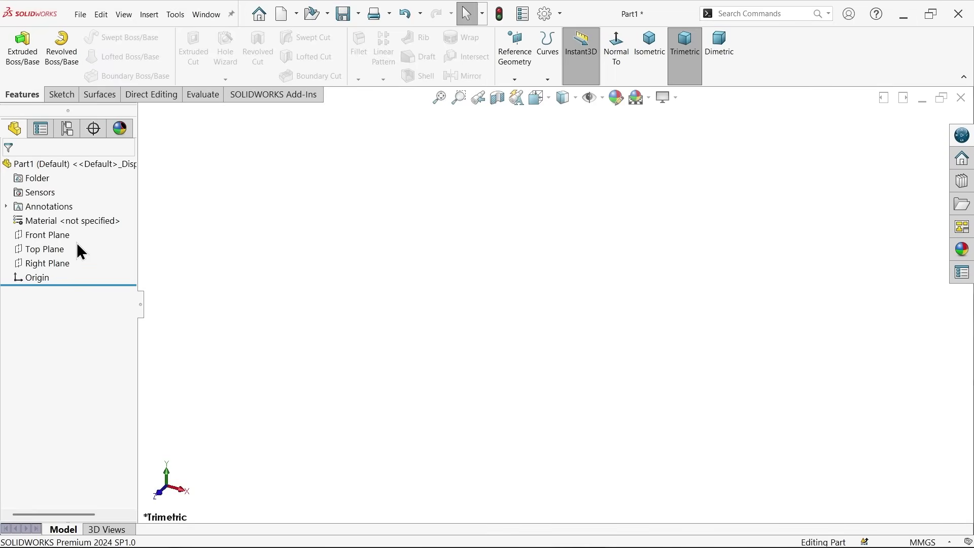
pyautogui.click(62, 237)
pyautogui.click(67, 223)
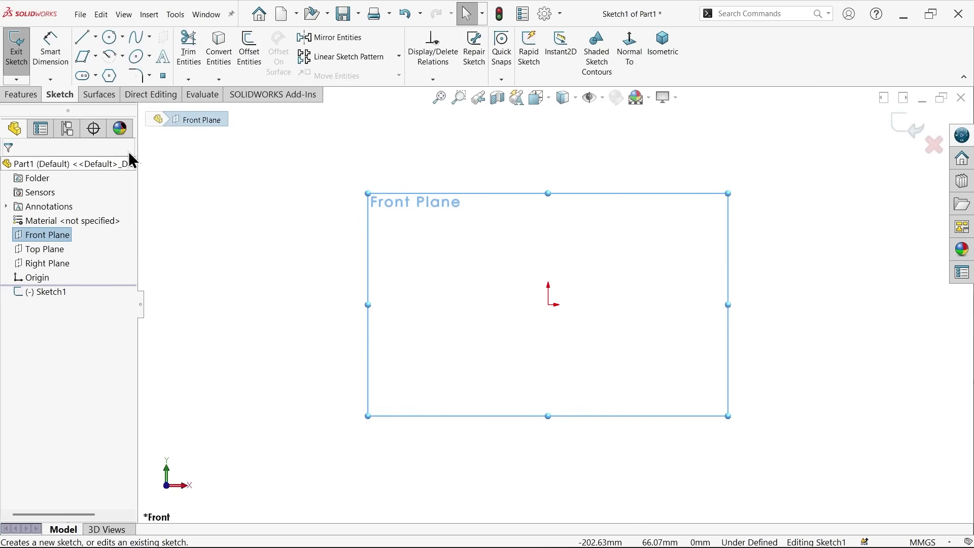
# Draw the profile: vertical centre line, base line, upright wall, tangent arc and flat top flange.
pyautogui.click(81, 36)
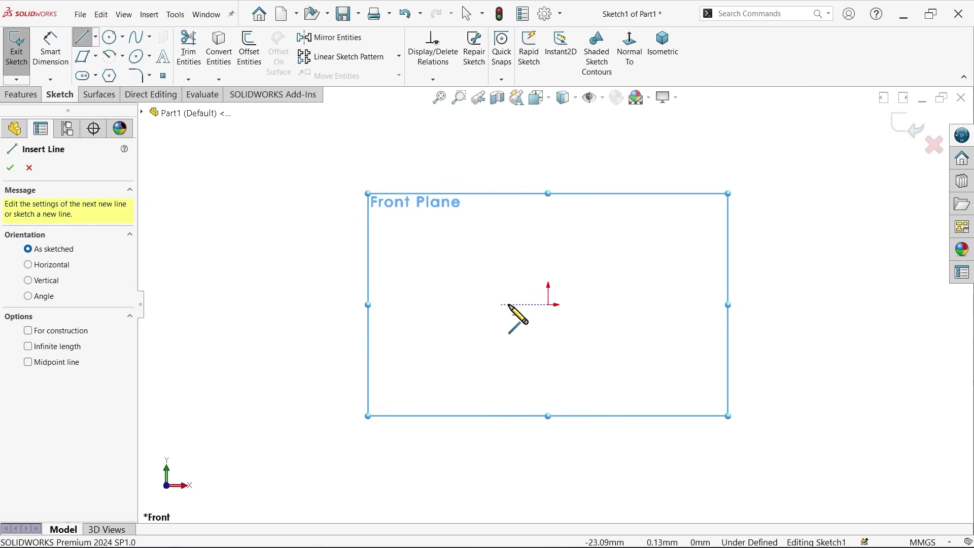
pyautogui.click(548, 179)
pyautogui.click(548, 304)
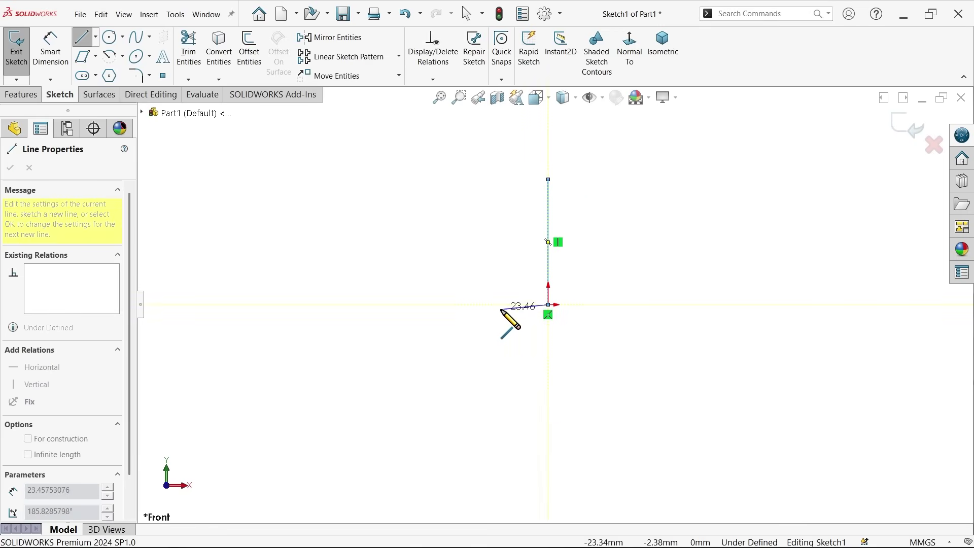
pyautogui.click(492, 304)
pyautogui.click(492, 198)
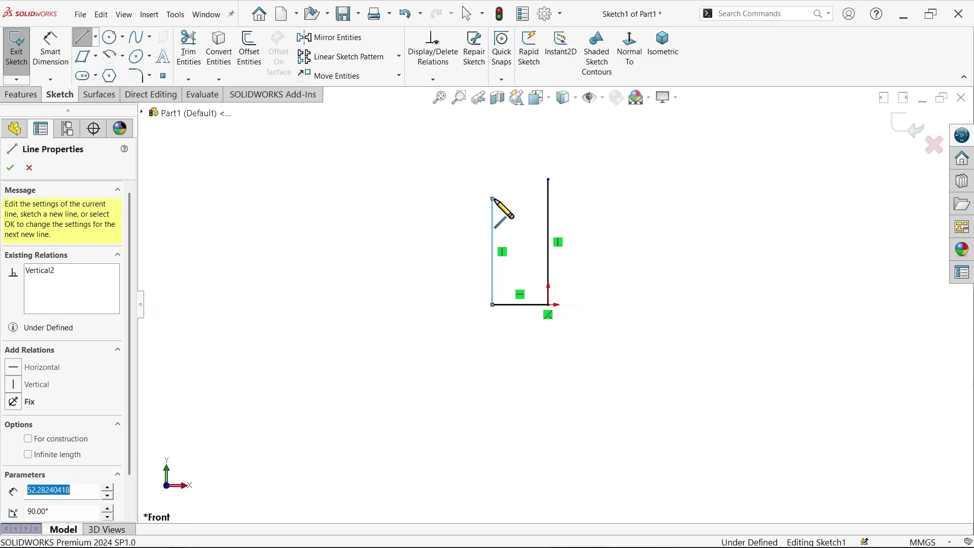
pyautogui.scroll(-2, 482, 148)
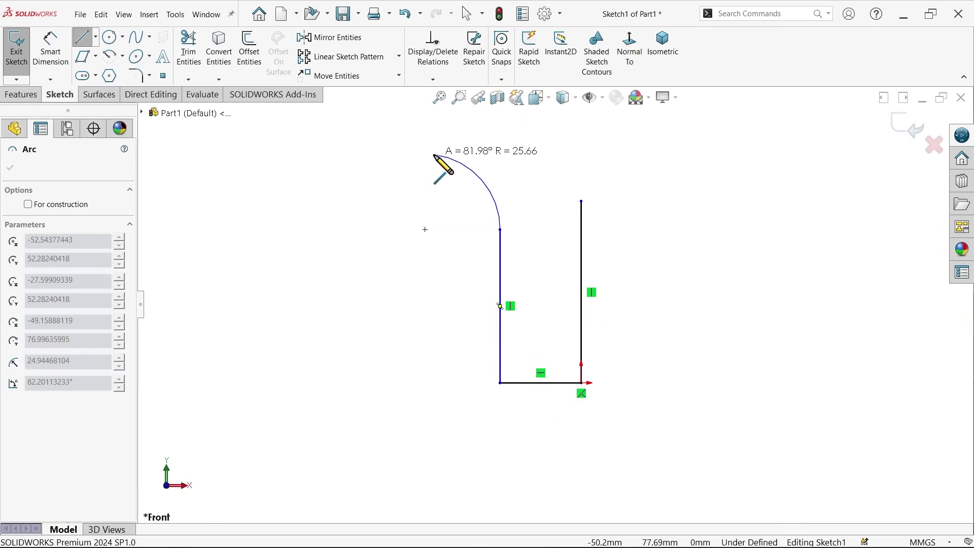
pyautogui.click(422, 152)
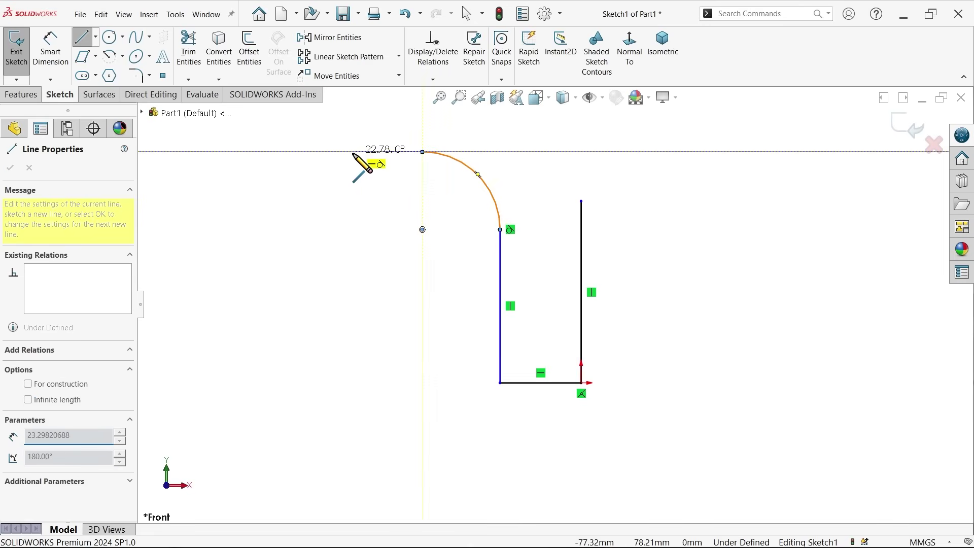
pyautogui.click(319, 152)
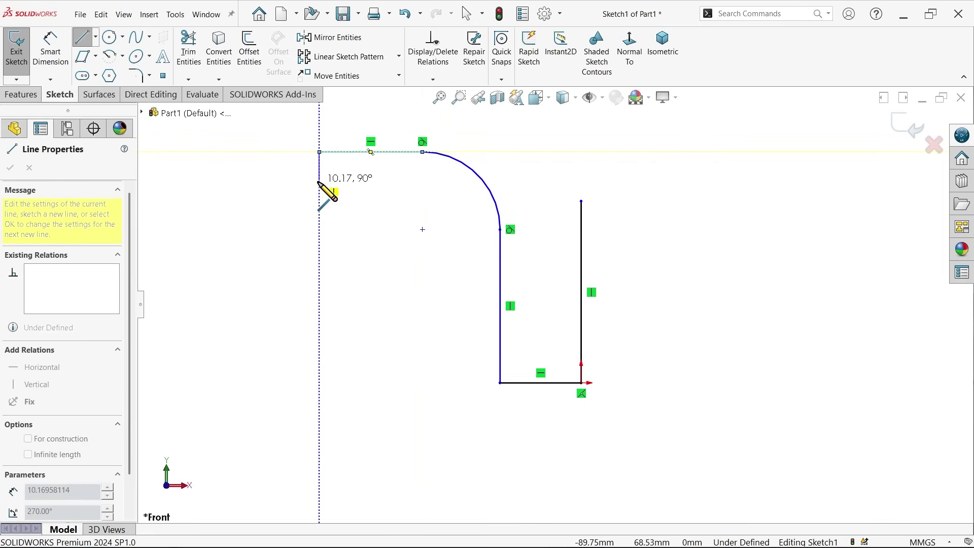
pyautogui.press('Escape')
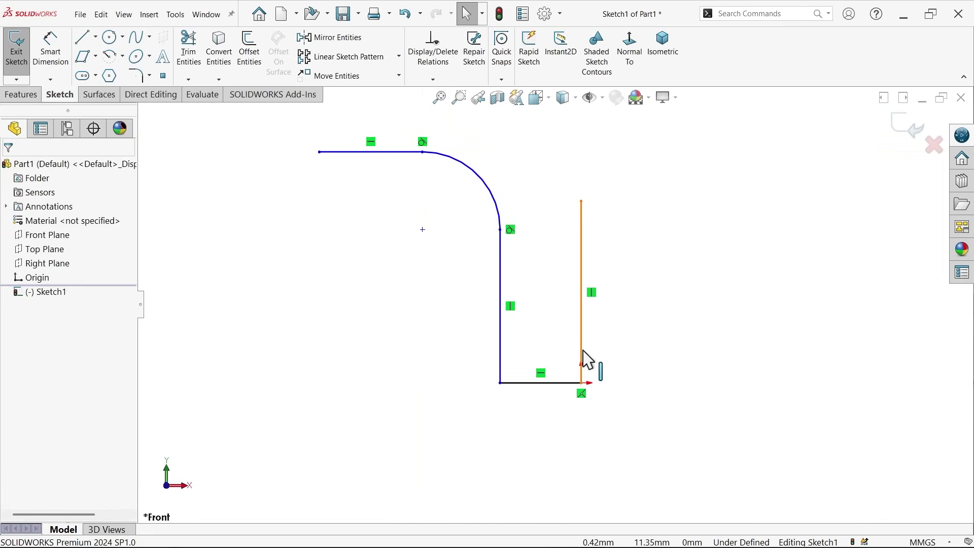
# Make the centre and base lines construction geometry and dimension the wall diameter 20 mm.
pyautogui.click(586, 359)
pyautogui.keyDown('ctrl'); pyautogui.click(574, 382); pyautogui.keyUp('ctrl')
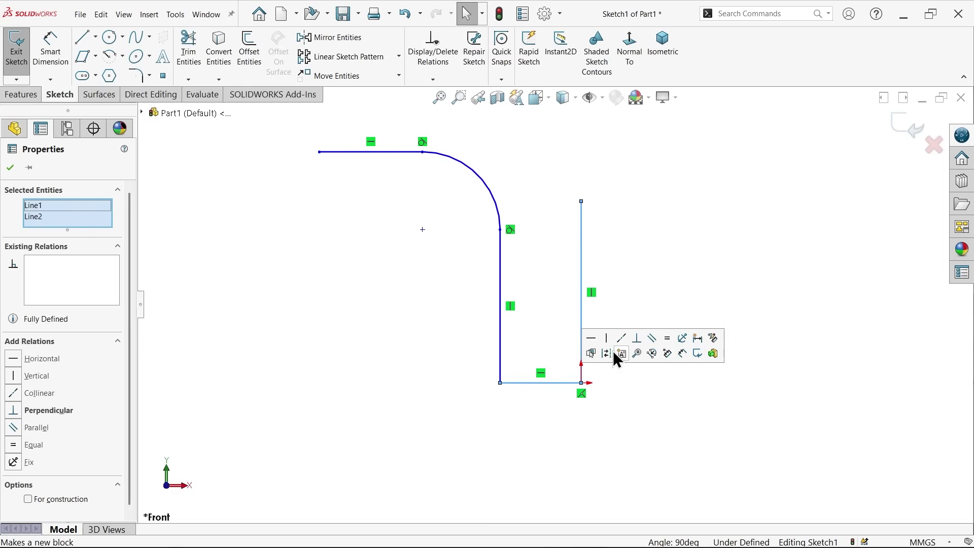
pyautogui.click(605, 354)
pyautogui.click(57, 61)
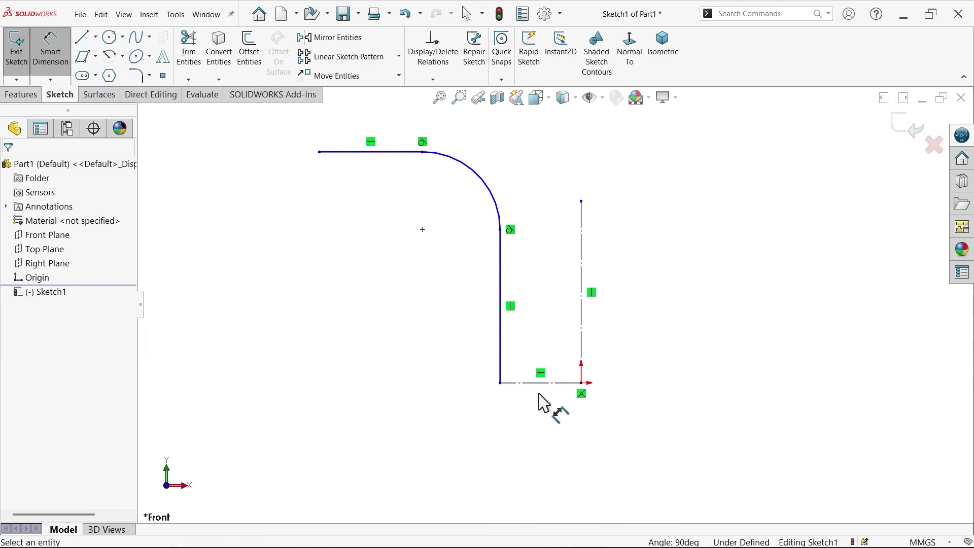
pyautogui.click(503, 376)
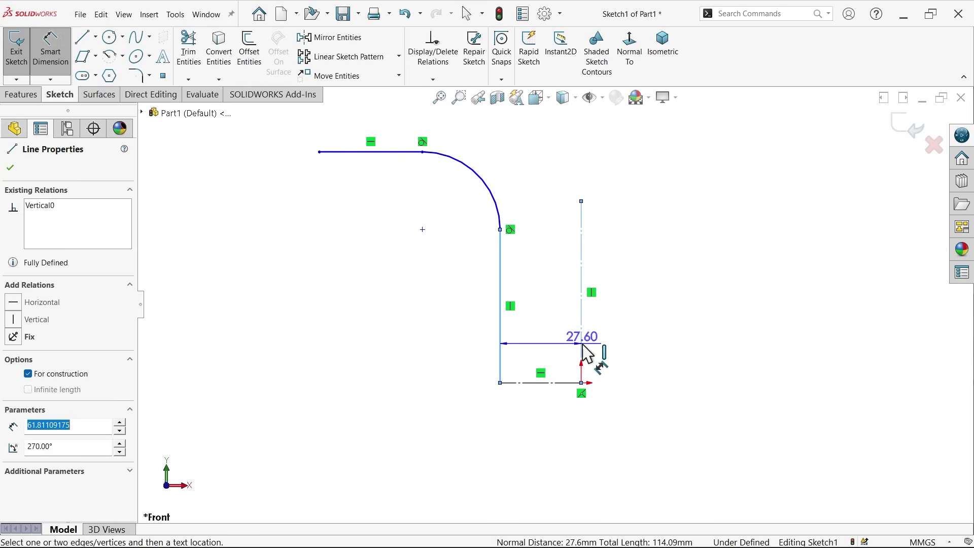
pyautogui.click(582, 346)
pyautogui.click(587, 457)
pyautogui.write('20')
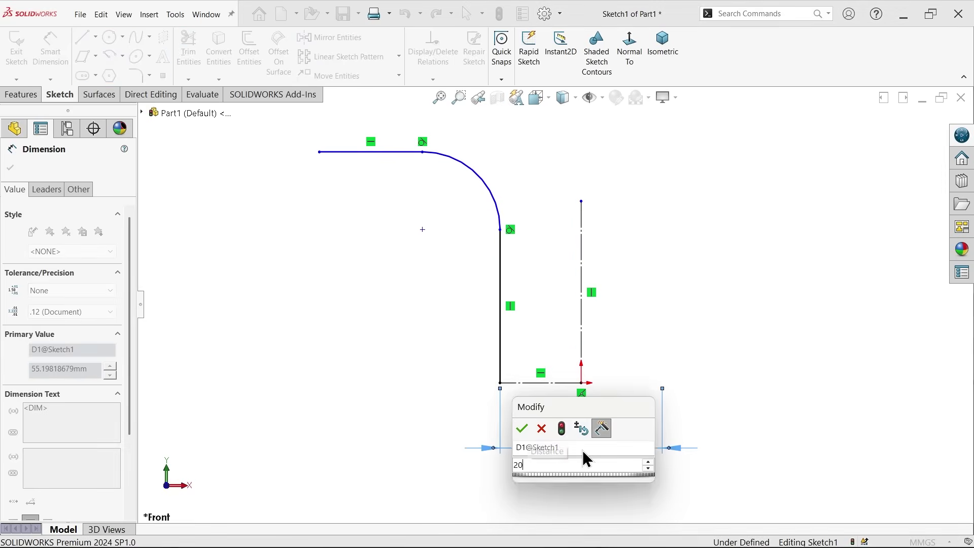
pyautogui.press('Return')
# Dimension the profile height from base to top flange as 50 mm.
pyautogui.click(530, 382)
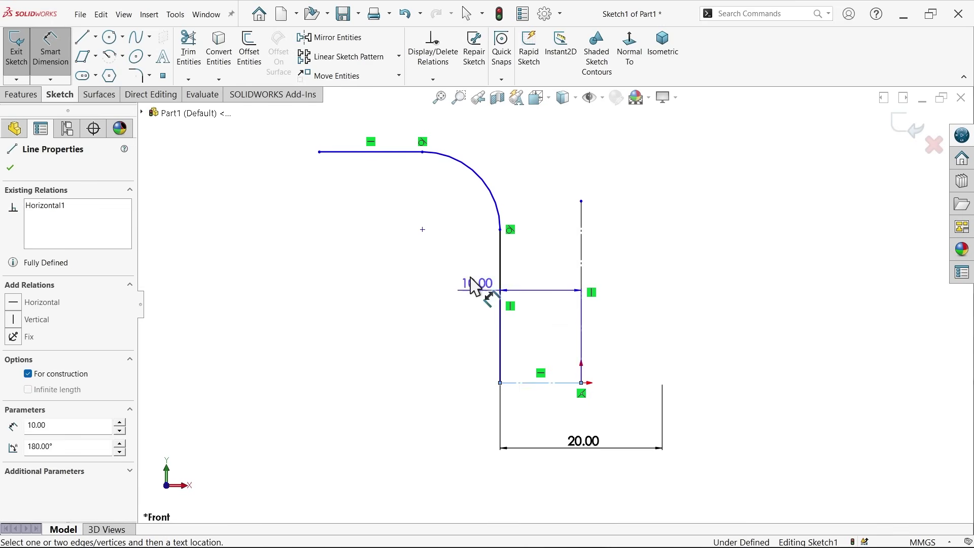
pyautogui.click(406, 152)
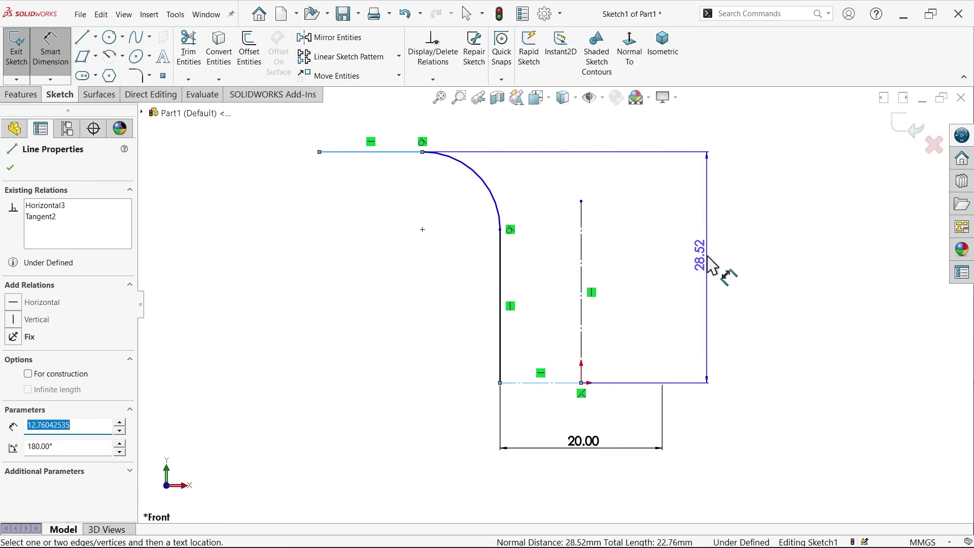
pyautogui.click(708, 262)
pyautogui.write('50')
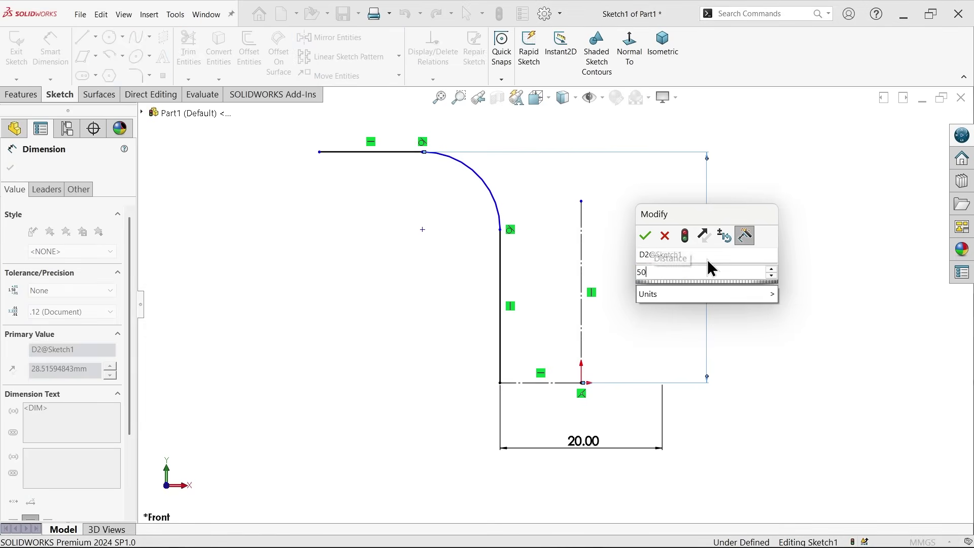
pyautogui.press('Return')
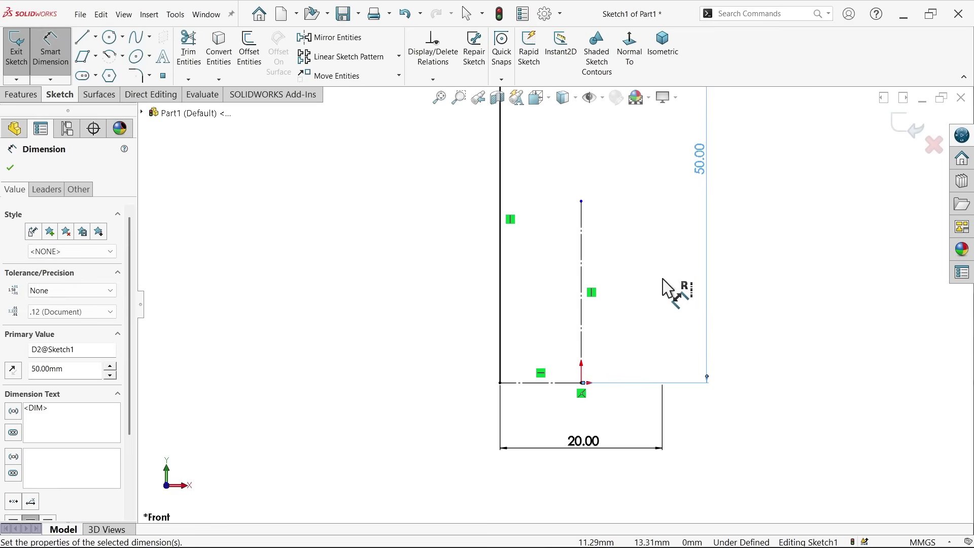
pyautogui.scroll(2, 551, 239)
pyautogui.scroll(-2, 528, 228)
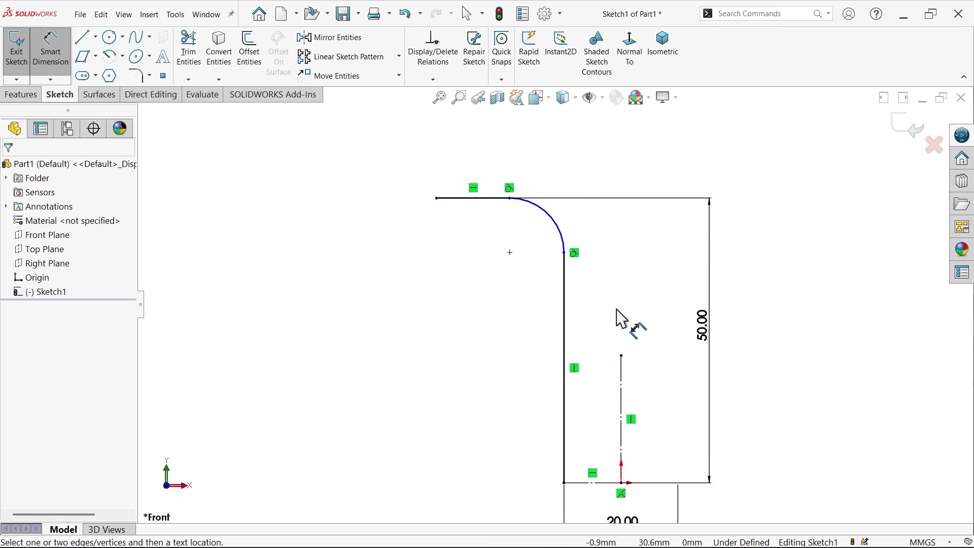
# Dimension the top flange's overall diameter and set the corner arc radius to 30 mm.
pyautogui.click(622, 373)
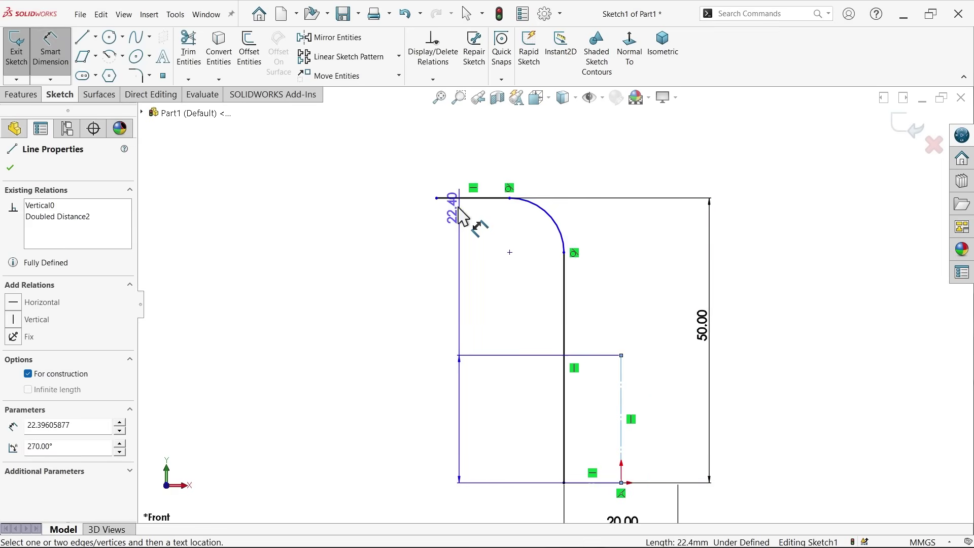
pyautogui.click(437, 199)
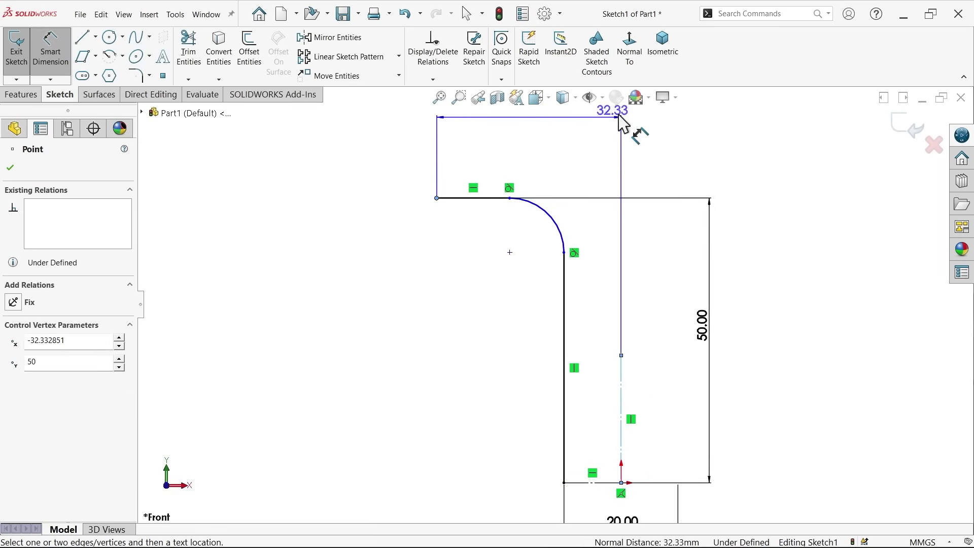
pyautogui.click(645, 147)
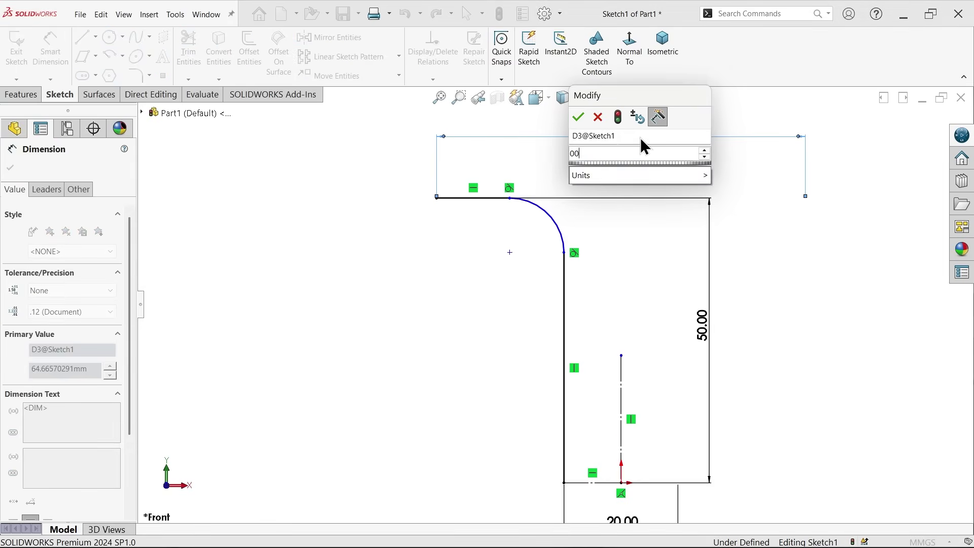
pyautogui.scroll(2, 496, 274)
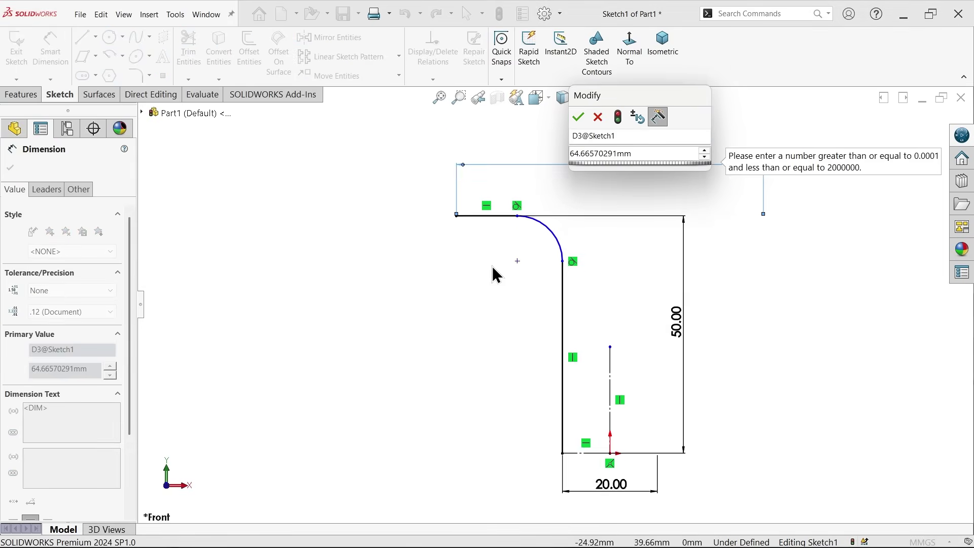
pyautogui.doubleClick(647, 148)
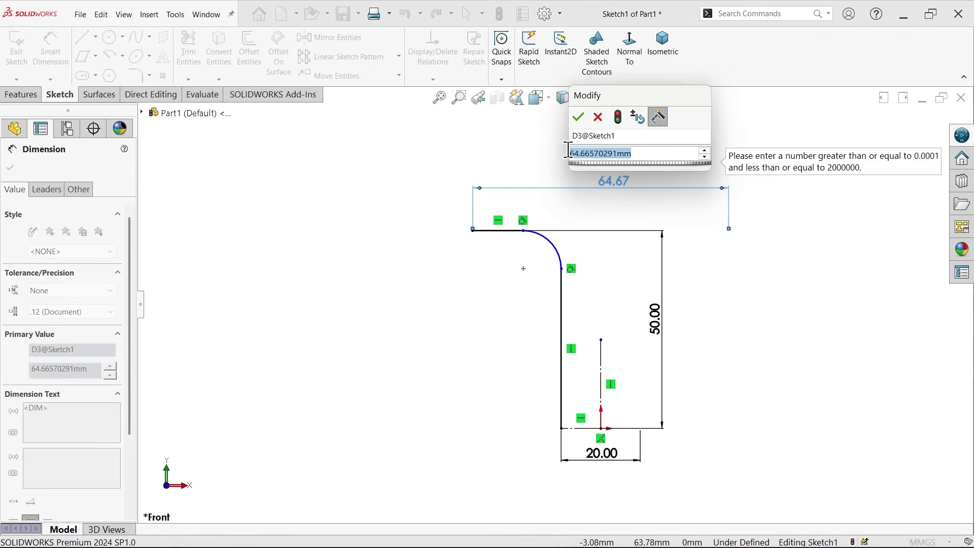
pyautogui.click(539, 153)
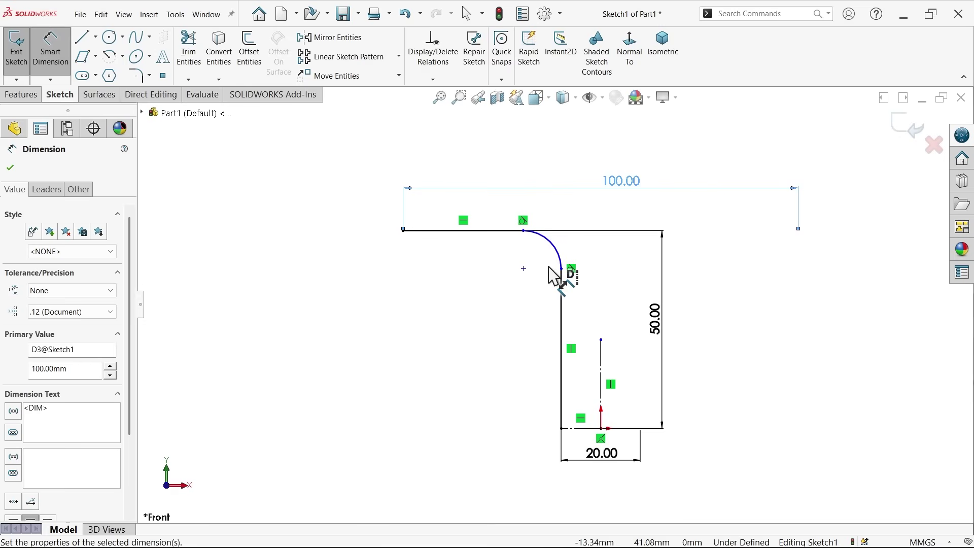
pyautogui.click(559, 258)
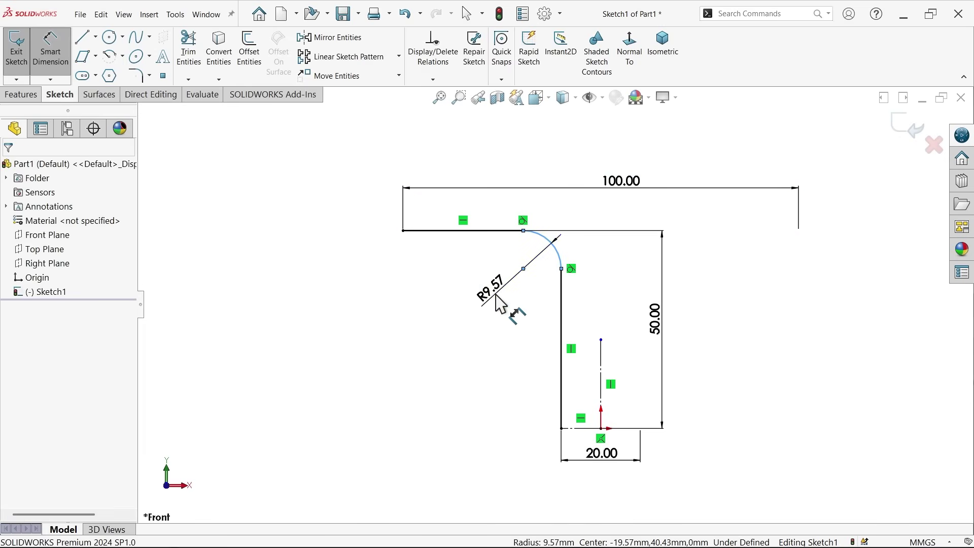
pyautogui.click(499, 305)
pyautogui.press('Return')
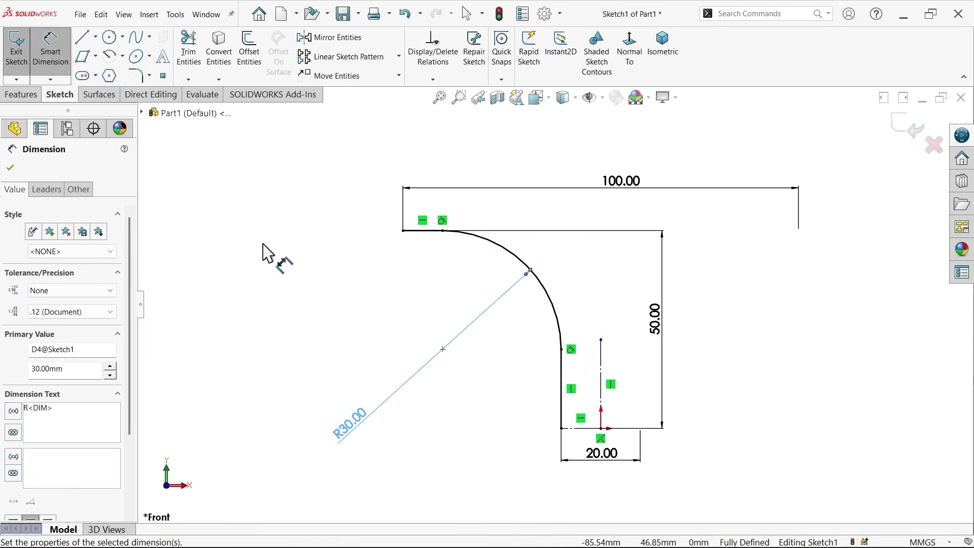
# Revolve the profile as a thin feature about the vertical centre line with 1 mm wall.
pyautogui.click(22, 96)
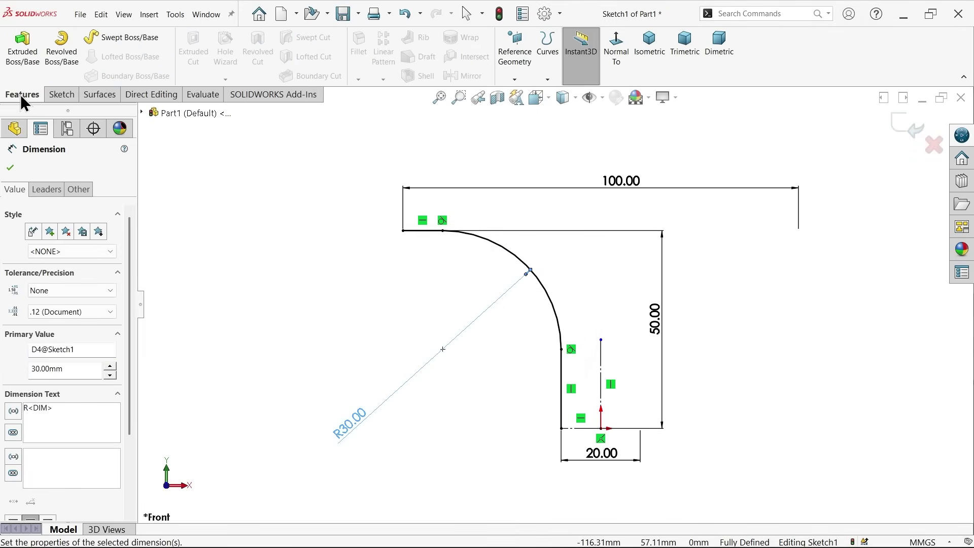
pyautogui.click(59, 71)
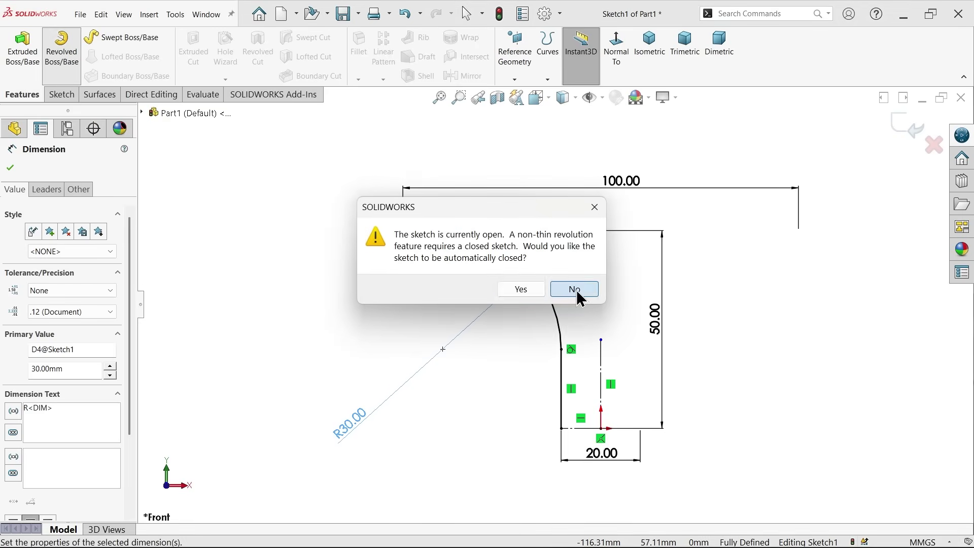
pyautogui.click(576, 289)
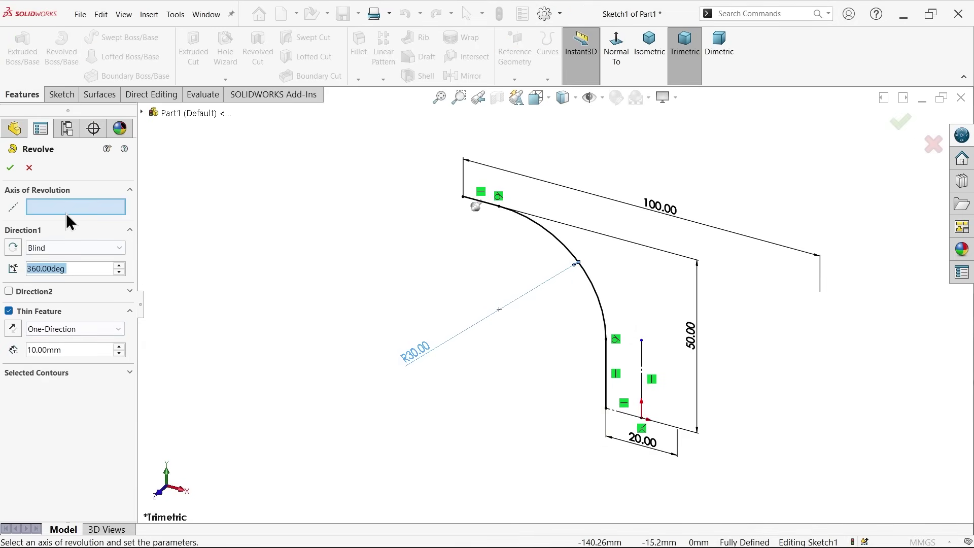
pyautogui.click(642, 376)
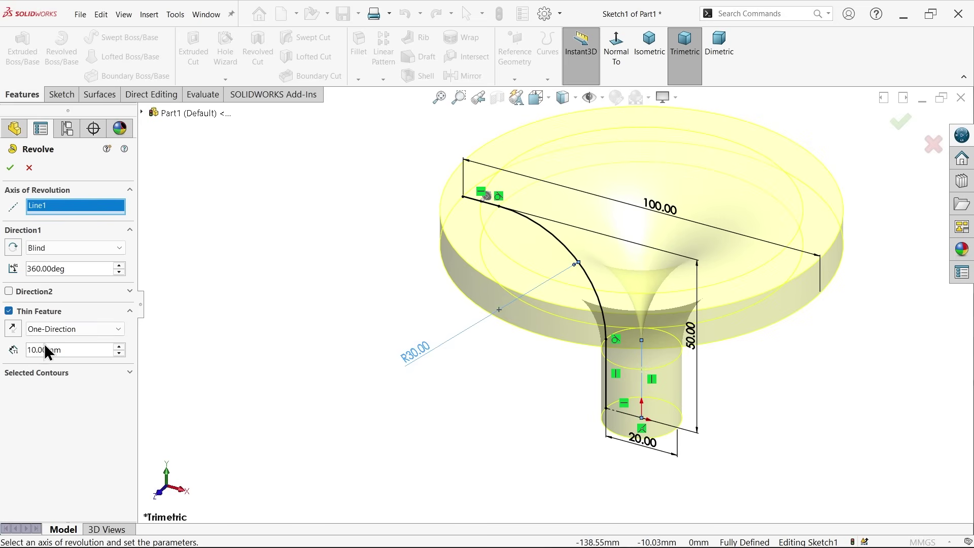
pyautogui.moveTo(69, 348); pyautogui.dragTo(3, 347)
pyautogui.write('1')
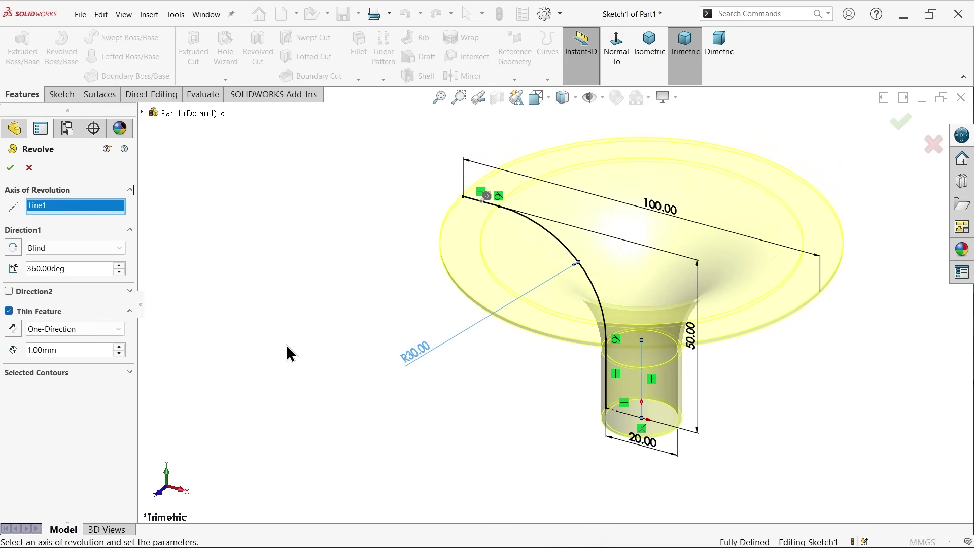
pyautogui.scroll(-5, 576, 413)
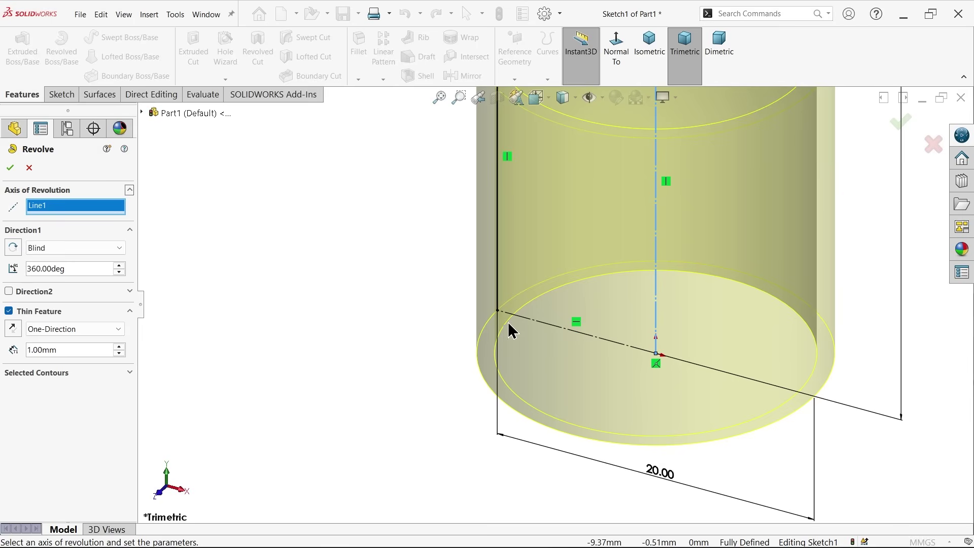
pyautogui.scroll(5, 505, 332)
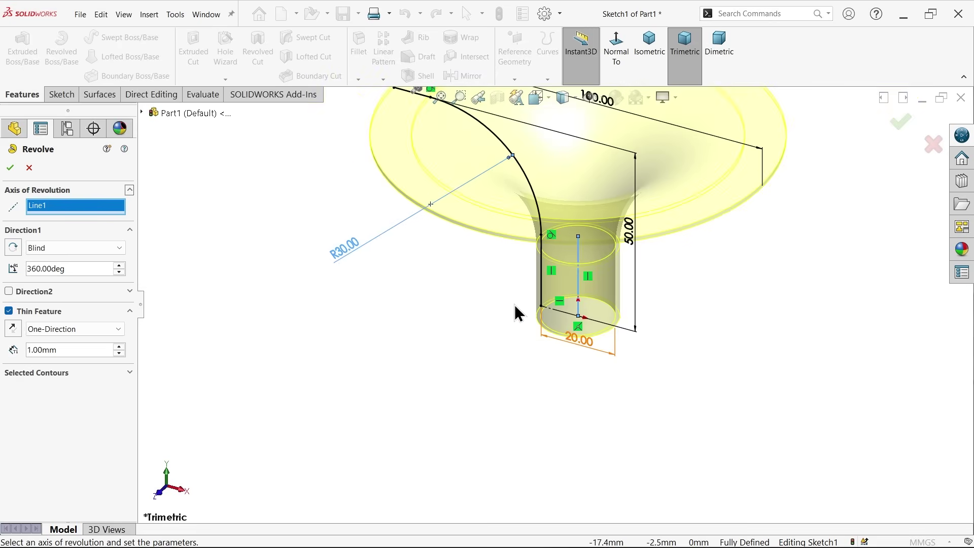
pyautogui.scroll(-3, 453, 163)
pyautogui.scroll(-3, 366, 116)
pyautogui.scroll(-2, 418, 161)
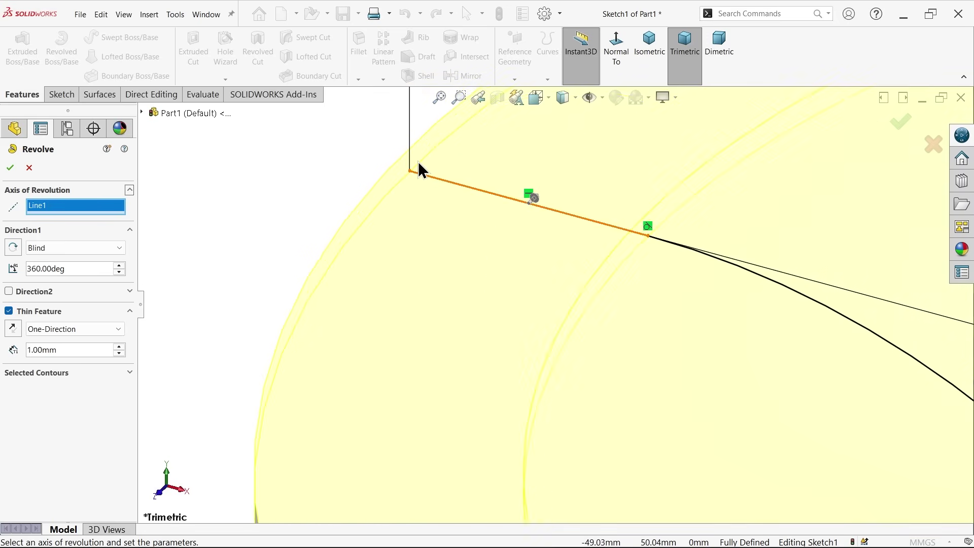
# Inspect the thin revolve preview from the Front view, then in Isometric view.
pyautogui.click(539, 97)
pyautogui.click(531, 139)
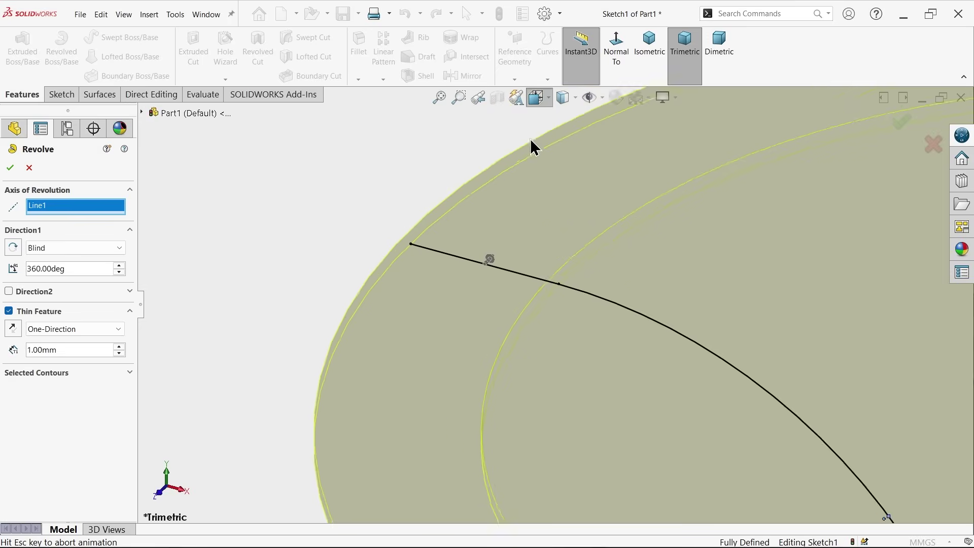
pyautogui.click(357, 381)
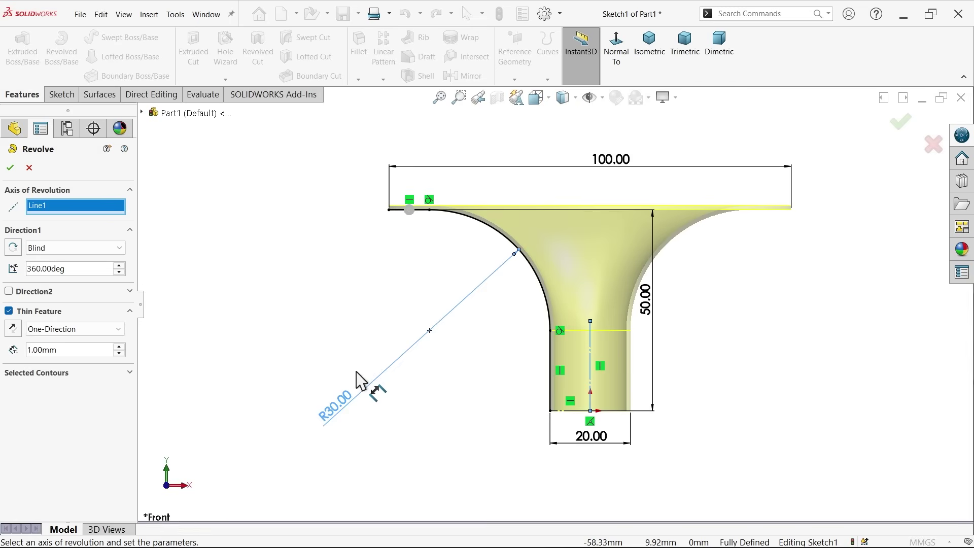
pyautogui.scroll(-2, 772, 170)
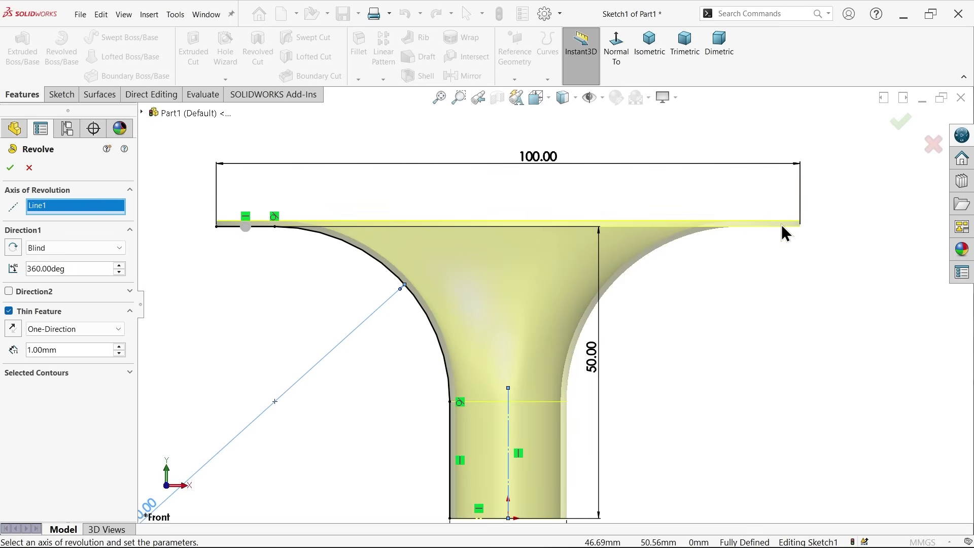
pyautogui.scroll(2, 658, 300)
pyautogui.scroll(3, 522, 442)
pyautogui.scroll(-4, 515, 416)
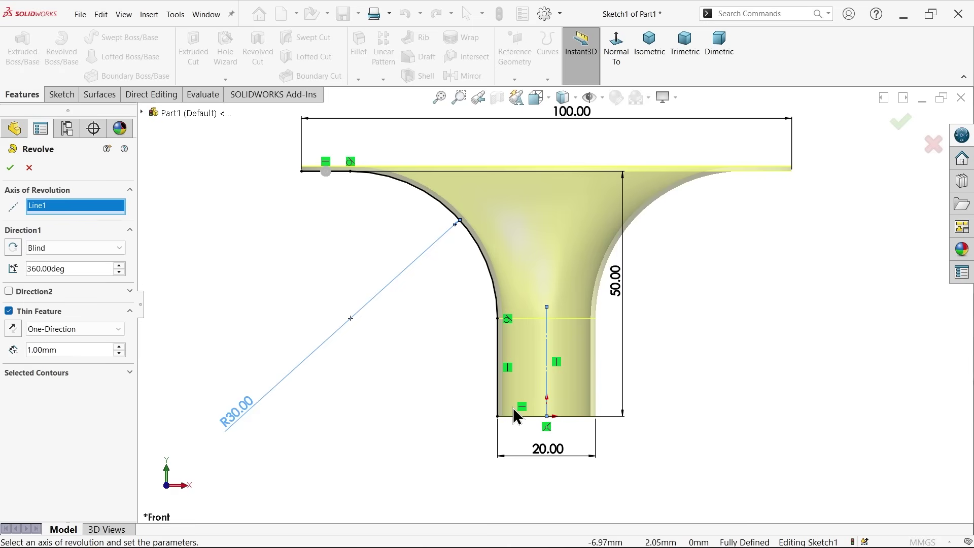
pyautogui.click(651, 56)
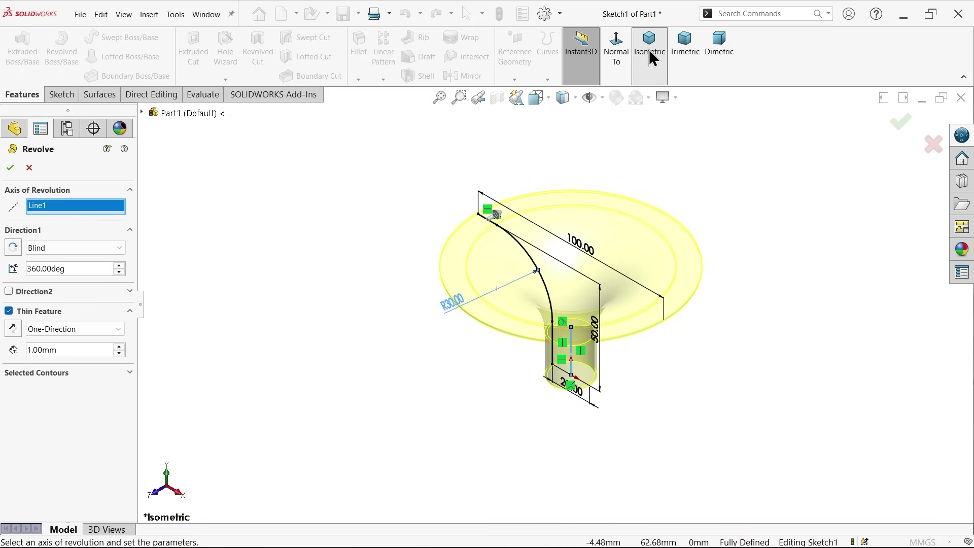
pyautogui.click(9, 168)
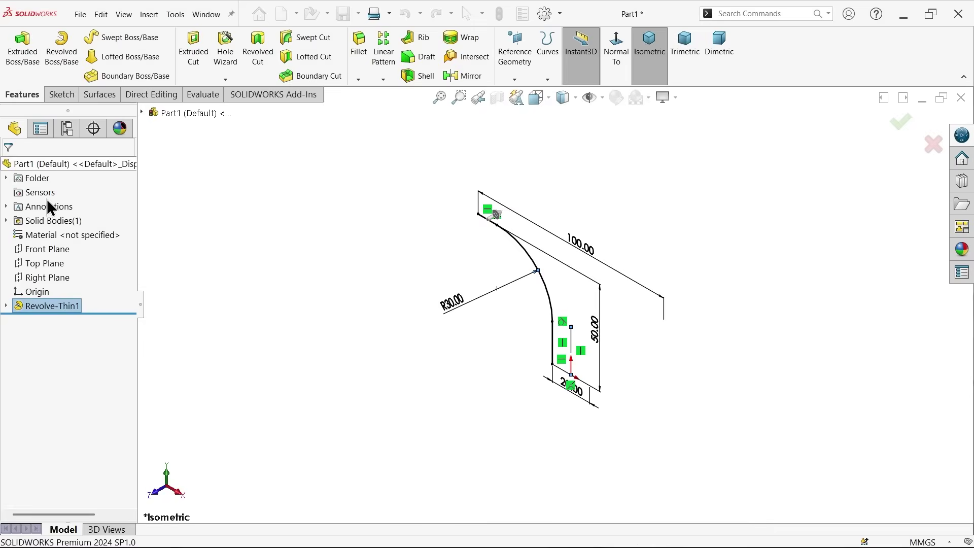
pyautogui.scroll(-3, 657, 304)
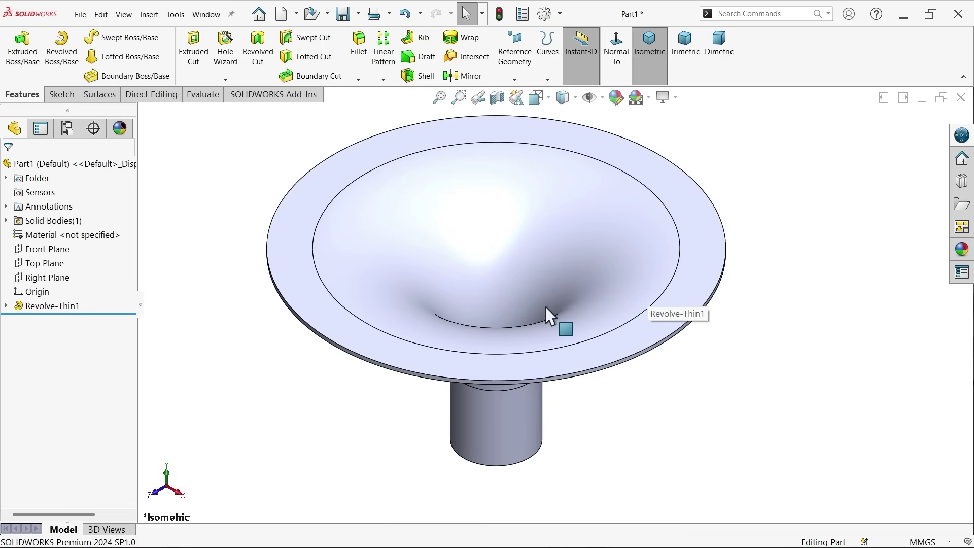
pyautogui.click(675, 99)
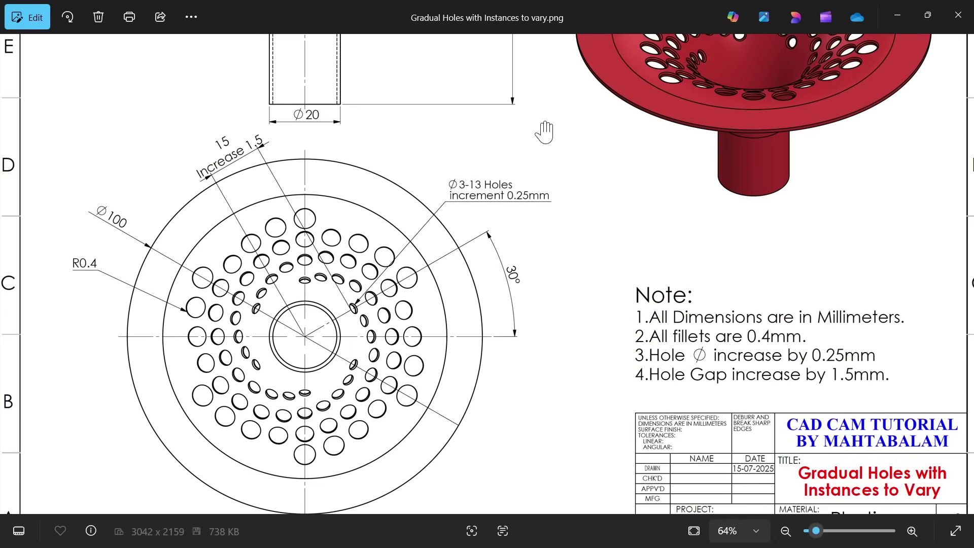
pyautogui.moveTo(546, 132); pyautogui.dragTo(551, 139)
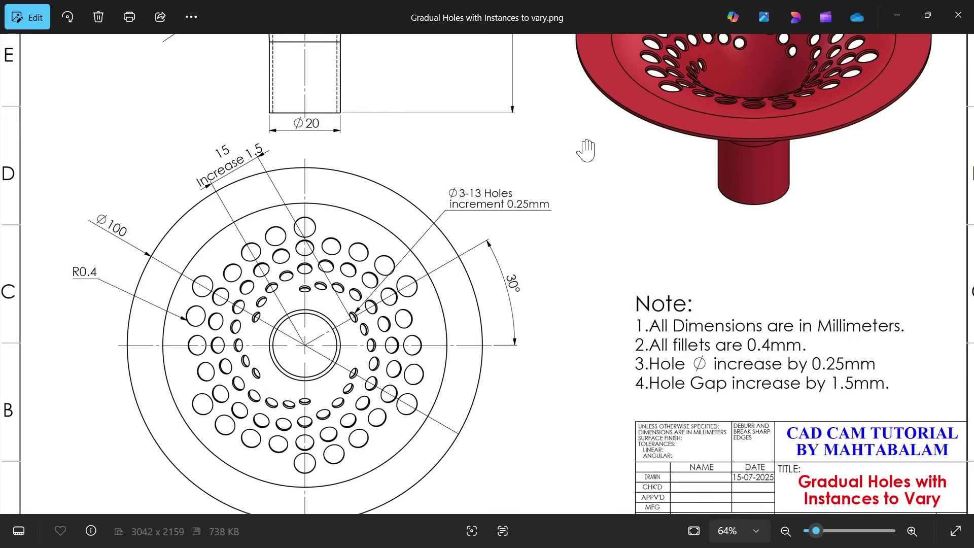
pyautogui.scroll(5, 752, 257)
# Put away the reference drawing and start a new sketch on the Top Plane.
pyautogui.click(897, 16)
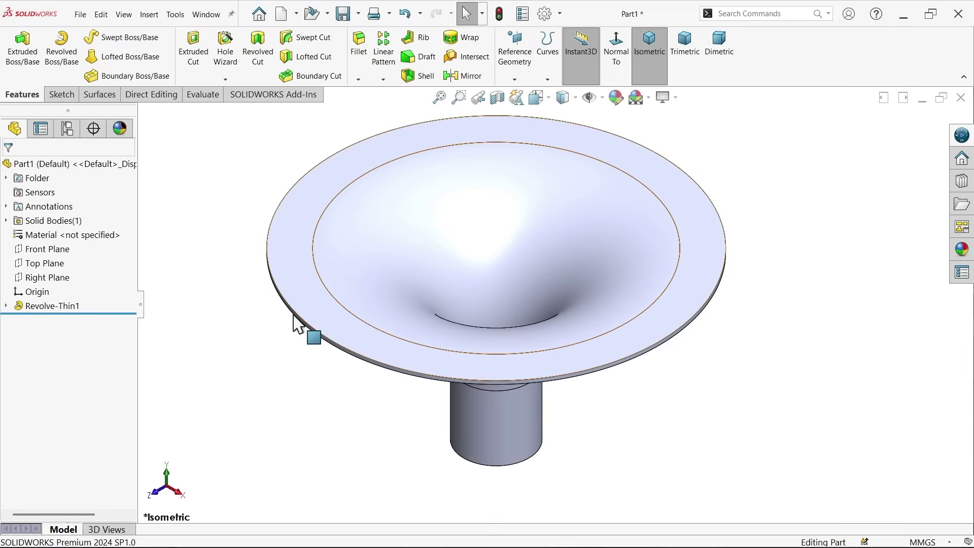
pyautogui.click(54, 263)
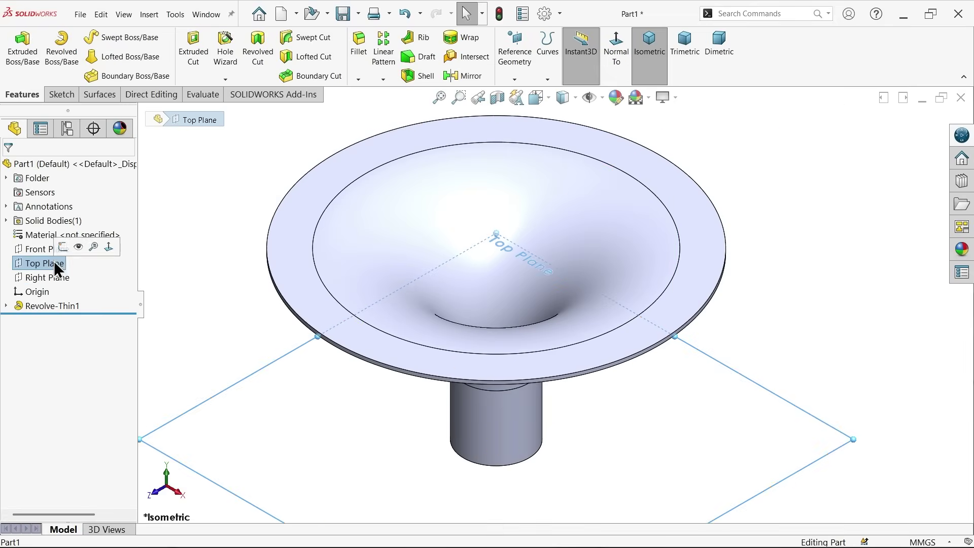
pyautogui.click(63, 247)
# Draw a centre line from the inner rim to the funnel centre, plus an angled centre line.
pyautogui.click(95, 37)
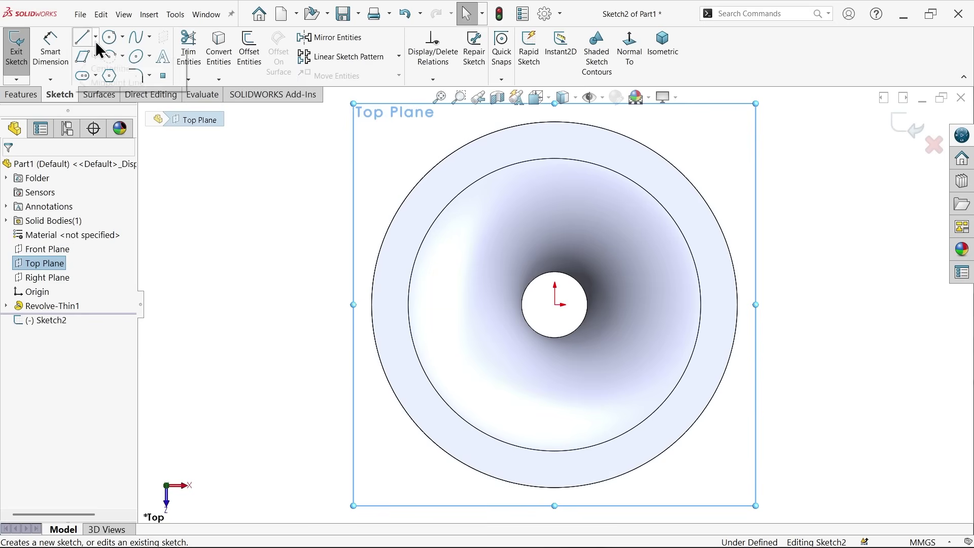
pyautogui.click(111, 68)
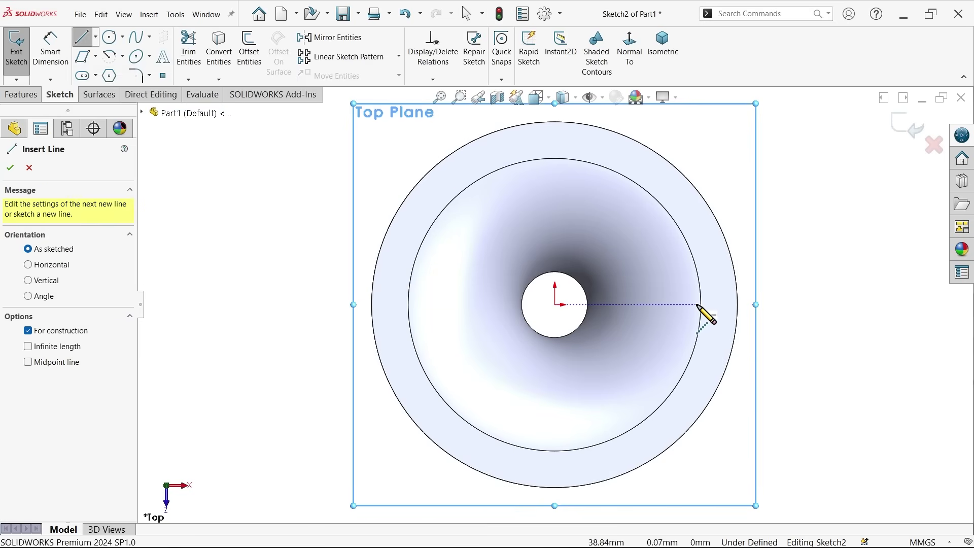
pyautogui.click(702, 305)
pyautogui.click(555, 305)
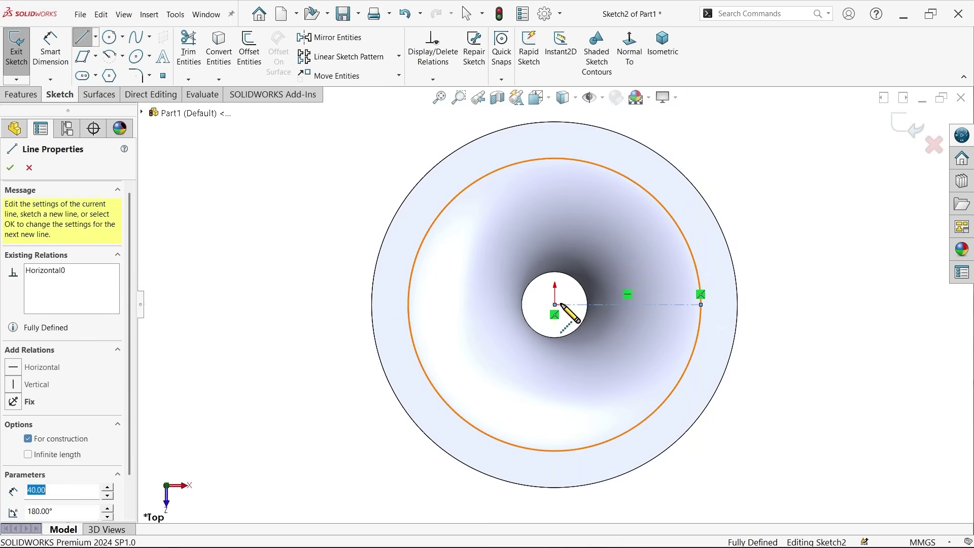
pyautogui.click(611, 265)
pyautogui.press('Escape')
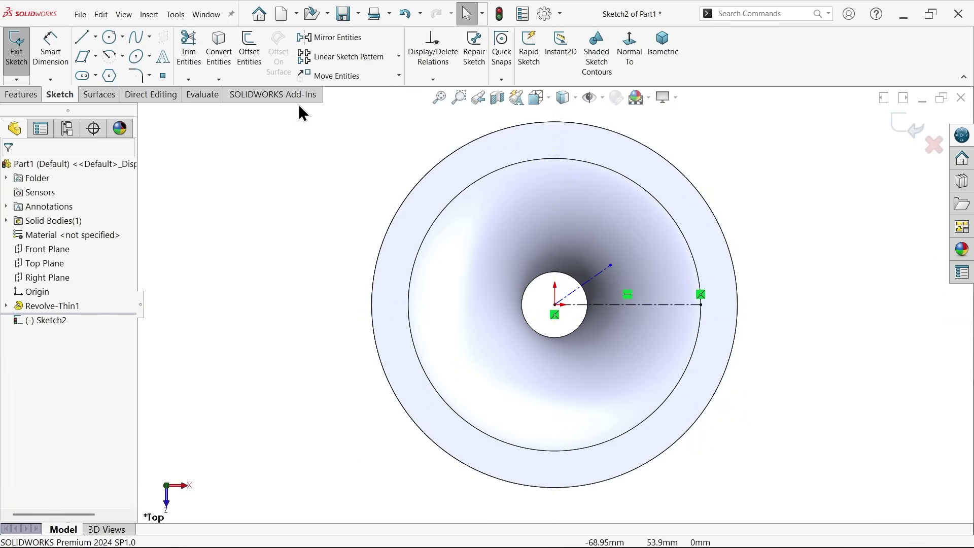
# Draw a 3 mm diameter circle at the angled centre line's end.
pyautogui.click(111, 39)
pyautogui.scroll(-3, 643, 297)
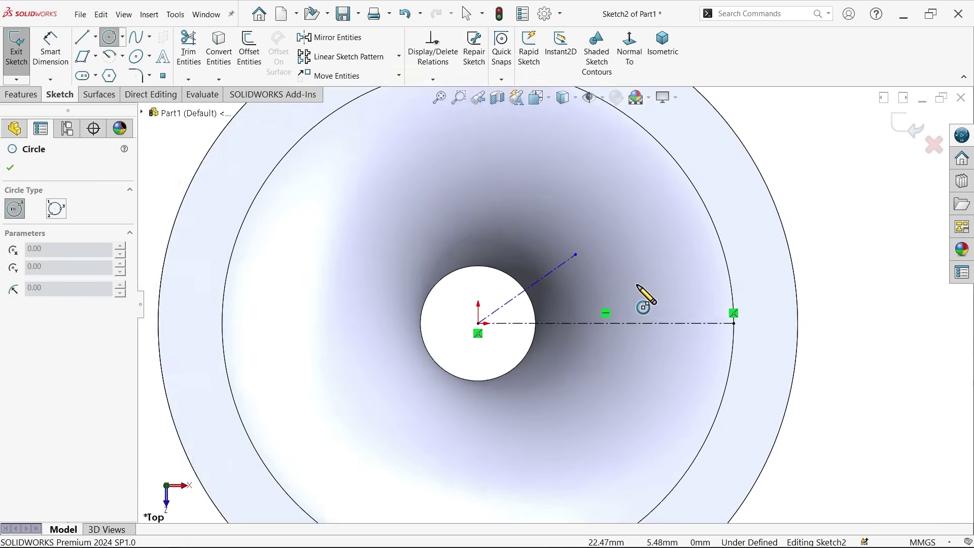
pyautogui.click(559, 249)
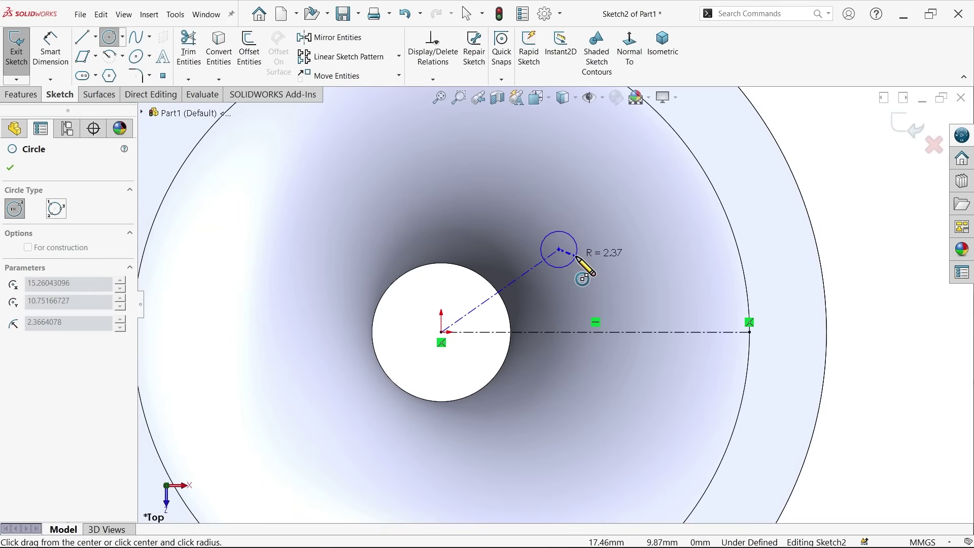
pyautogui.click(572, 263)
pyautogui.press('d')
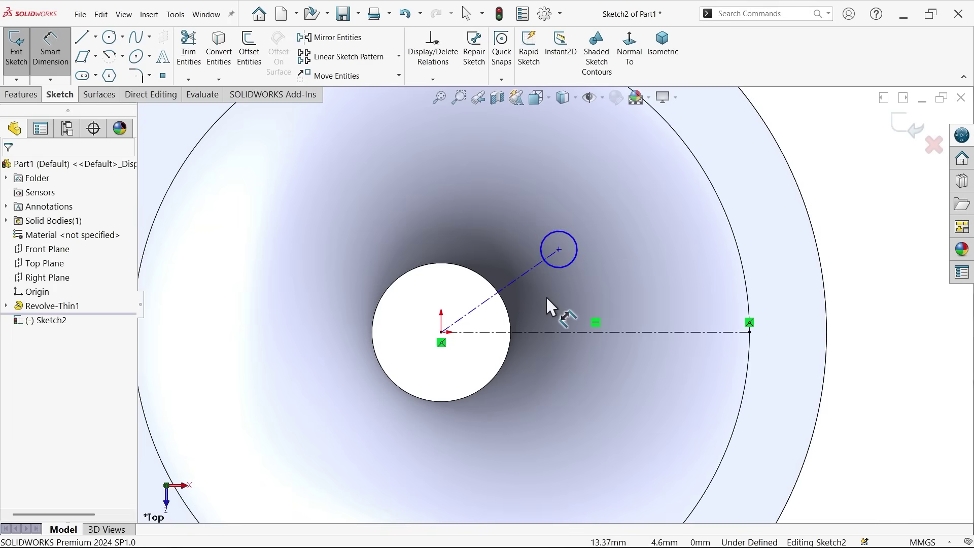
pyautogui.click(579, 257)
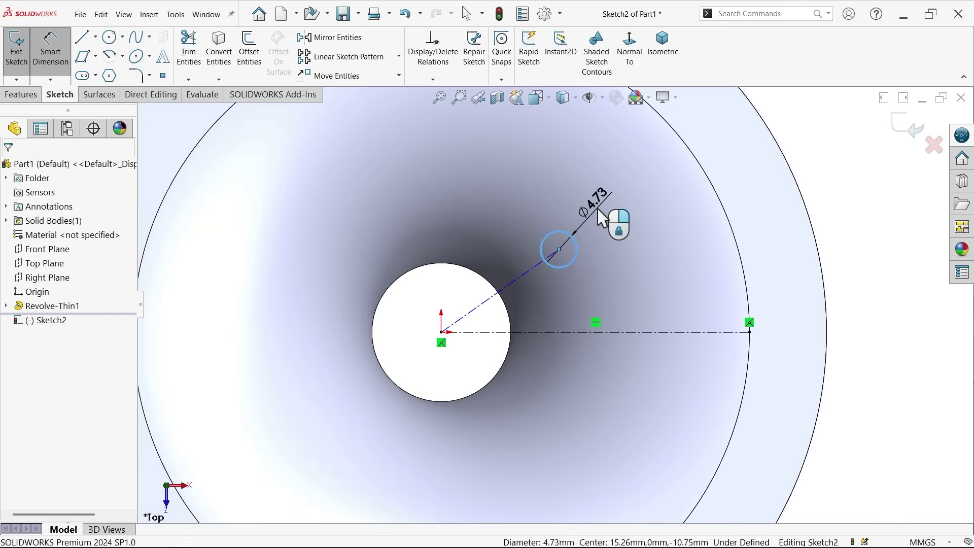
pyautogui.click(597, 209)
pyautogui.write('3')
pyautogui.press('Return')
# Set the angled centre line to 30° from horizontal and 15 mm long.
pyautogui.click(524, 276)
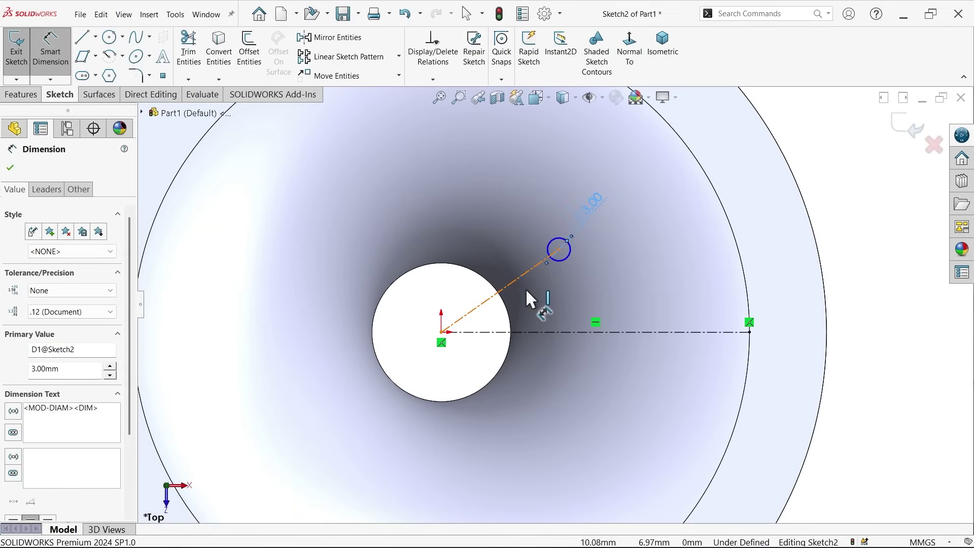
pyautogui.click(557, 332)
pyautogui.click(640, 293)
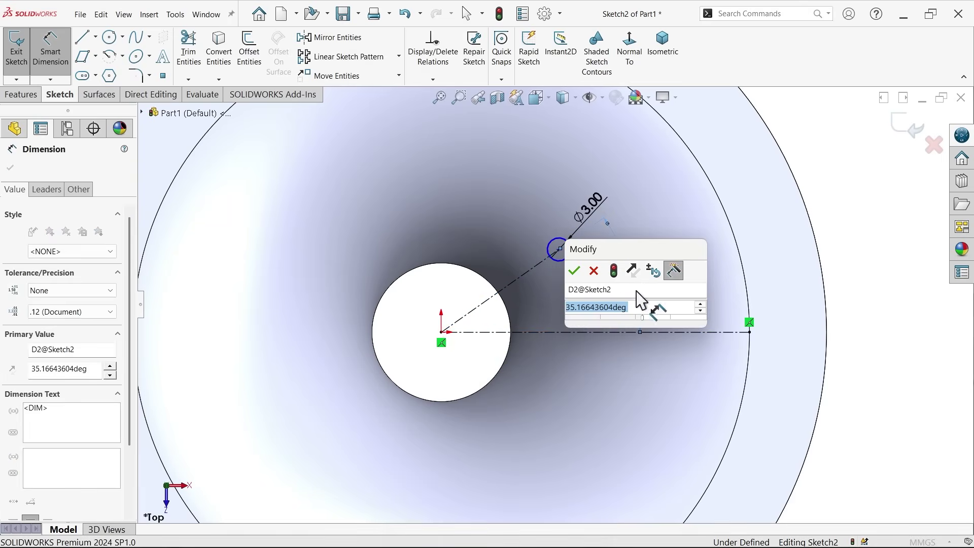
pyautogui.press('Return')
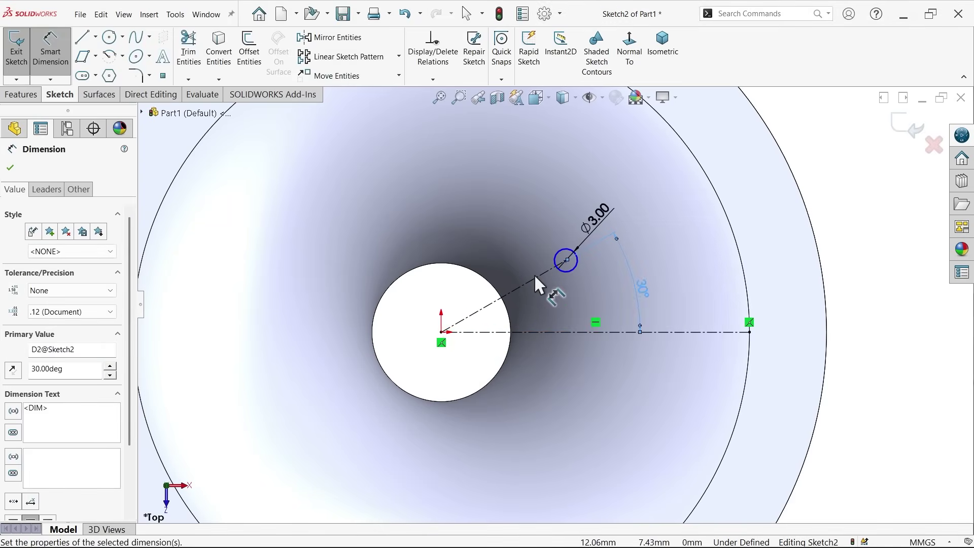
pyautogui.click(534, 277)
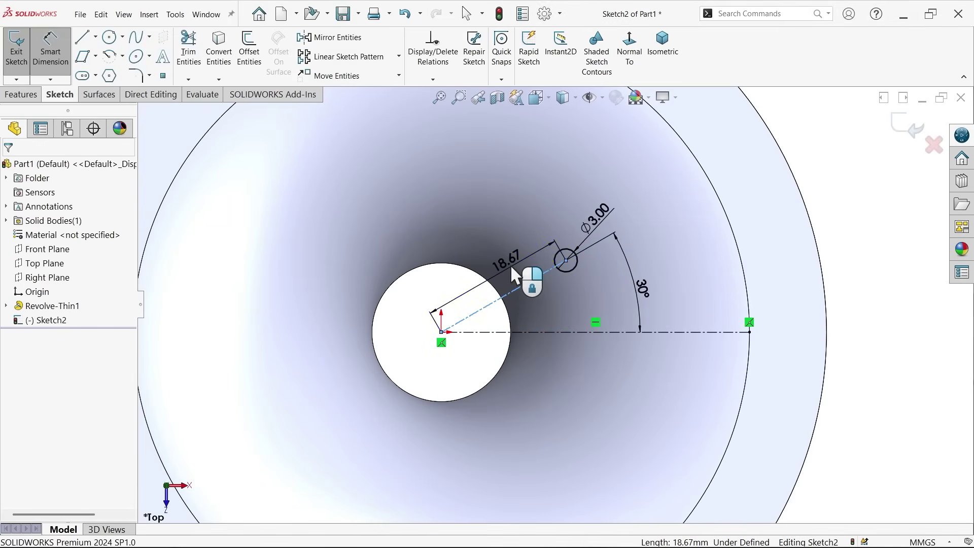
pyautogui.click(511, 263)
pyautogui.write('15')
pyautogui.press('Return')
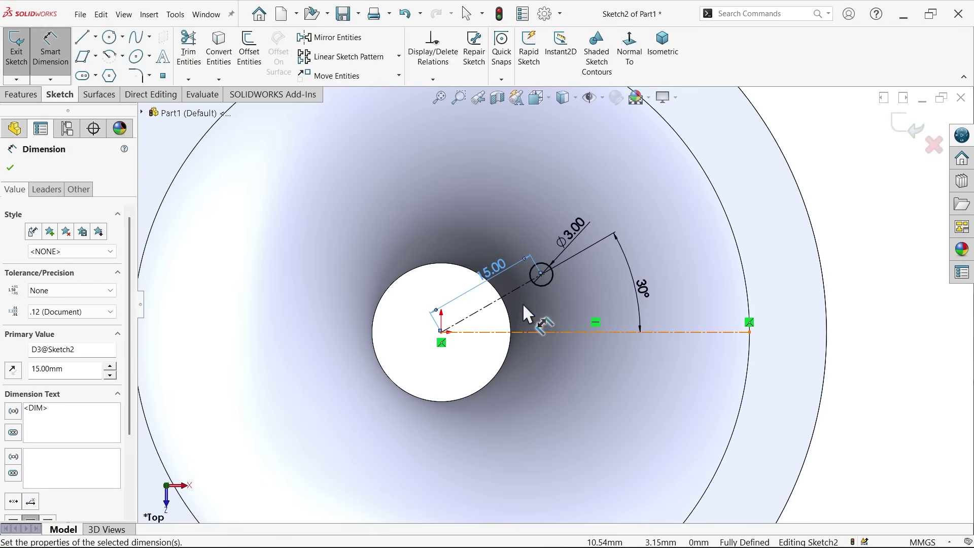
pyautogui.click(10, 169)
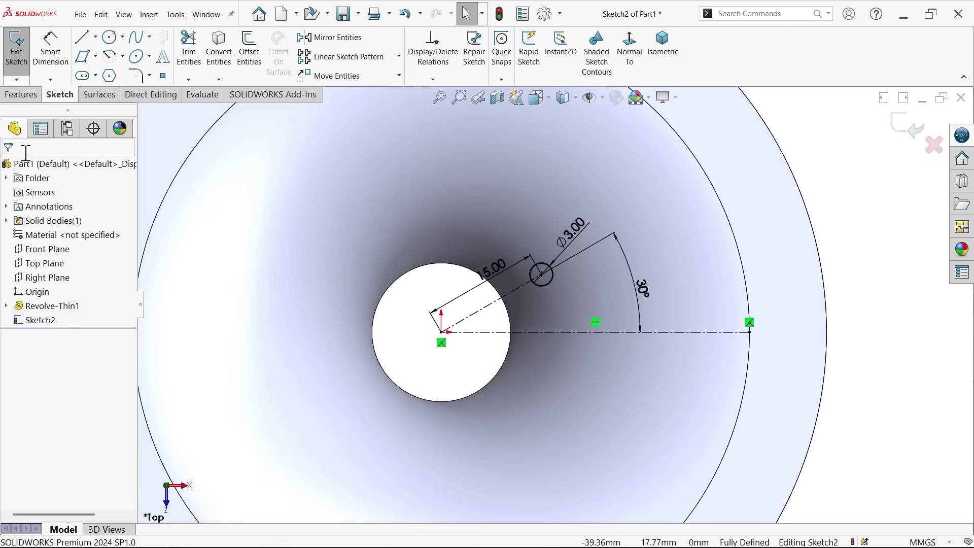
pyautogui.click(32, 96)
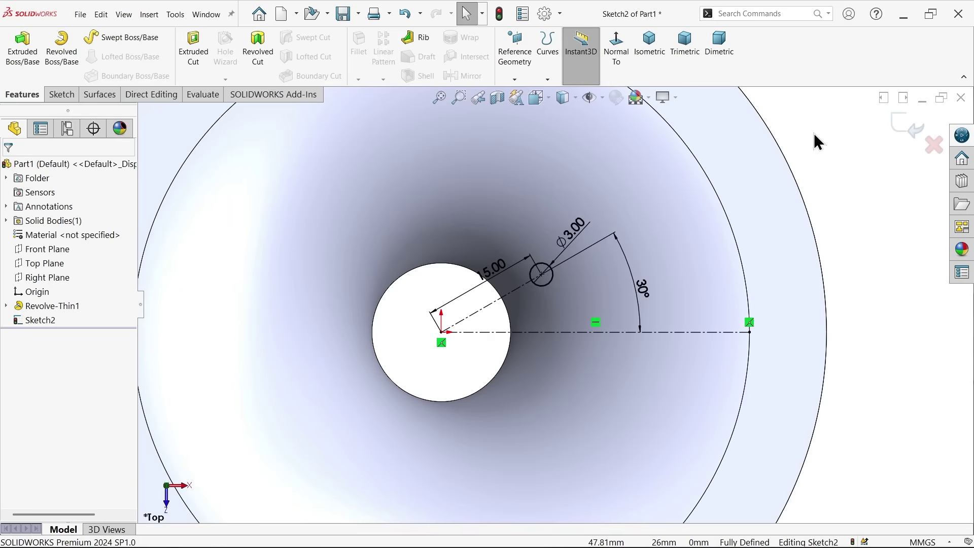
# Exit Sketch2 and start a Wrap feature in Isometric view using the Spline Surface method.
pyautogui.click(911, 127)
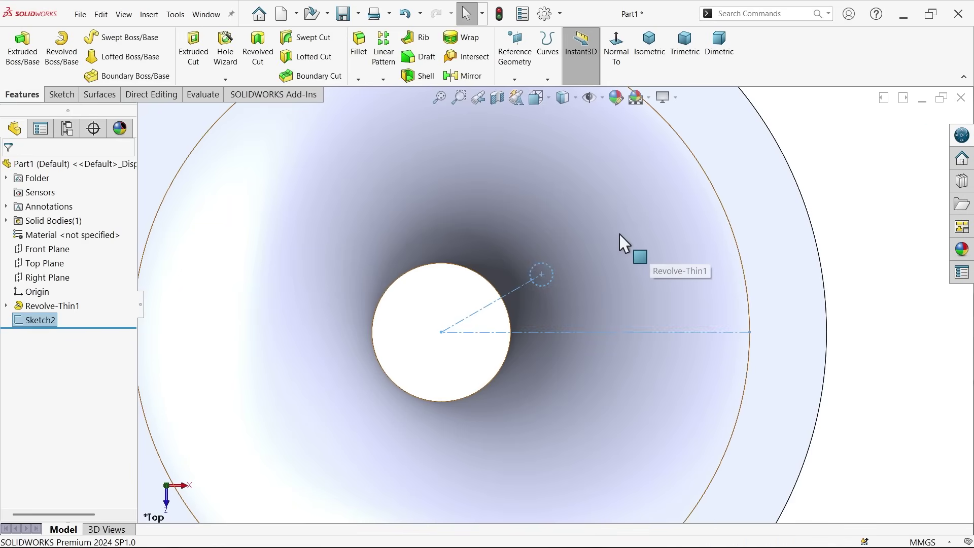
pyautogui.click(464, 40)
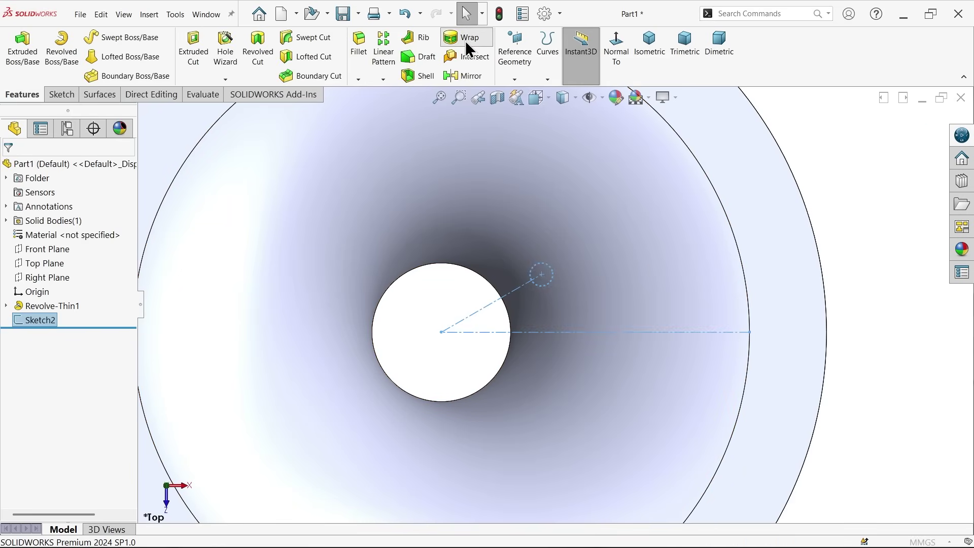
pyautogui.click(651, 46)
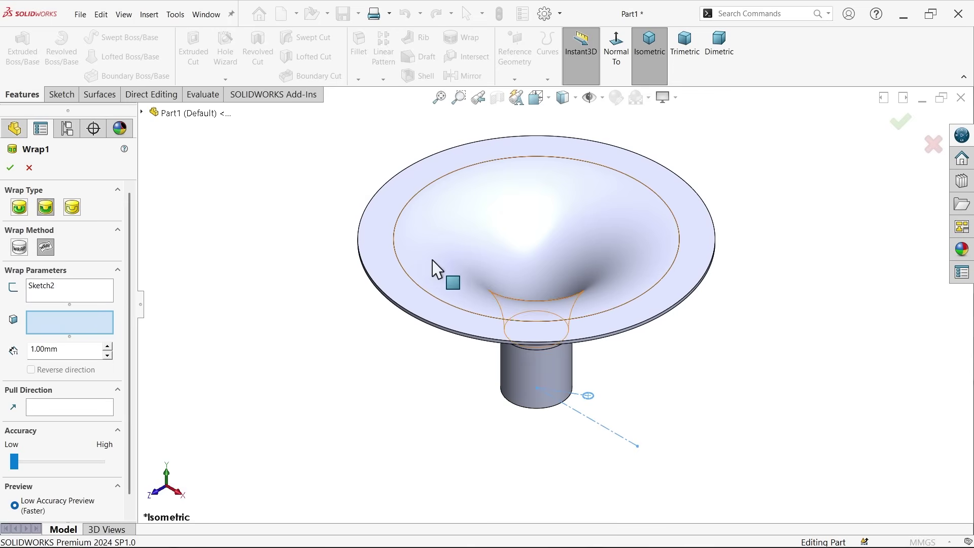
pyautogui.click(49, 252)
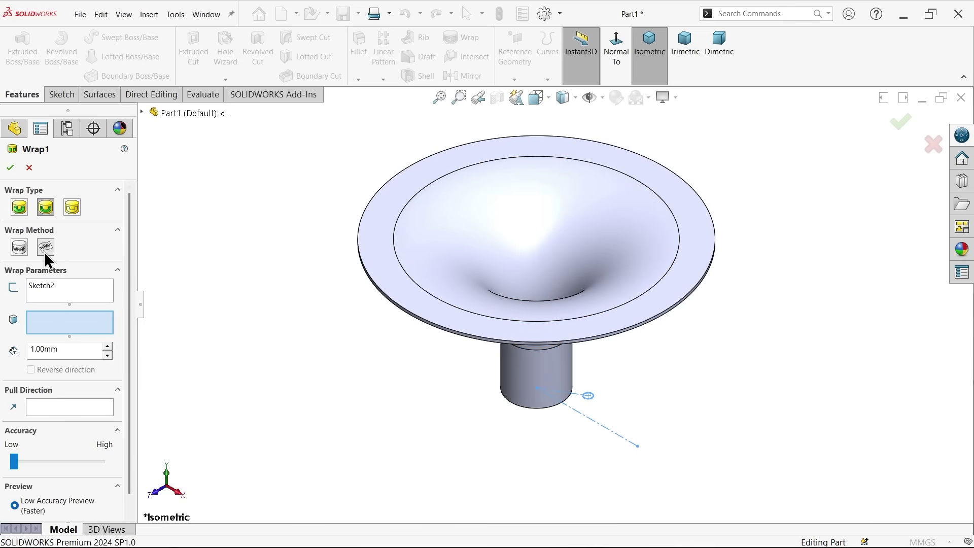
# Wrap the 3 mm circle onto the bowl's inner face as Wrap1, then orbit to inspect the hole.
pyautogui.click(44, 289)
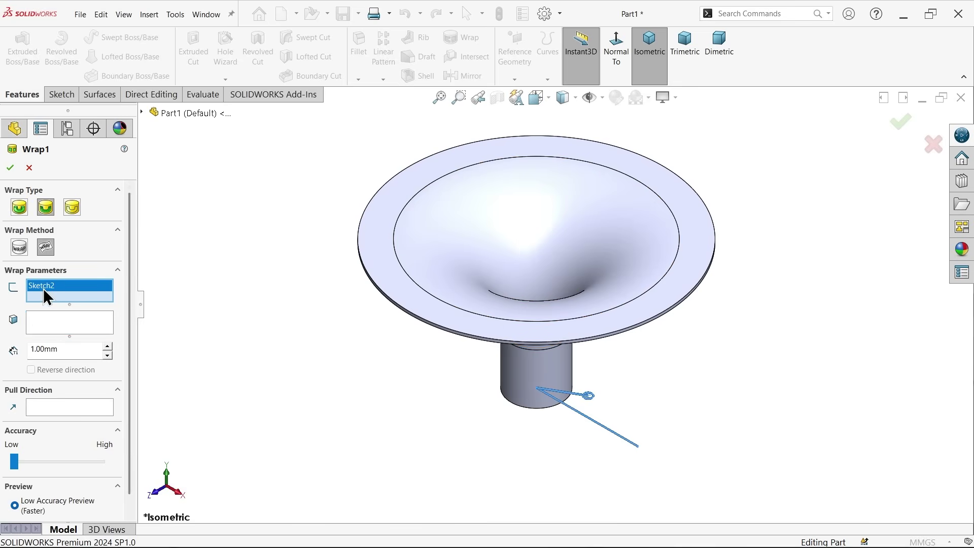
pyautogui.click(52, 320)
pyautogui.click(610, 235)
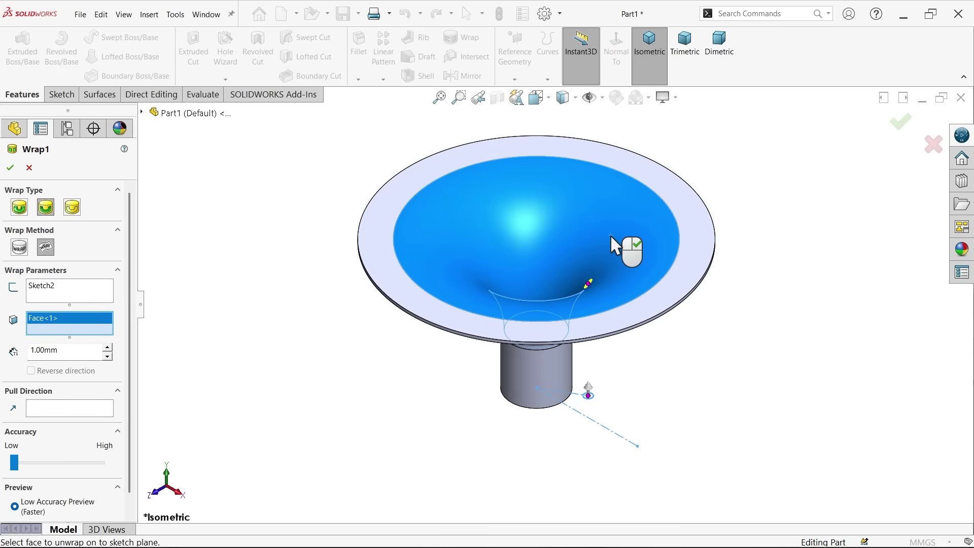
pyautogui.moveTo(634, 323); pyautogui.dragTo(695, 387, button='middle')
pyautogui.scroll(-5, 589, 303)
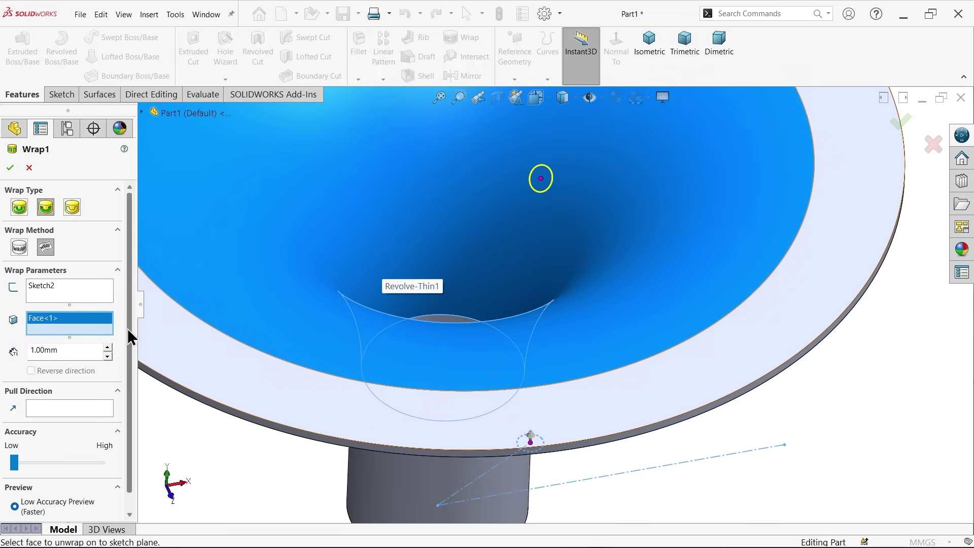
pyautogui.scroll(-2, 129, 386)
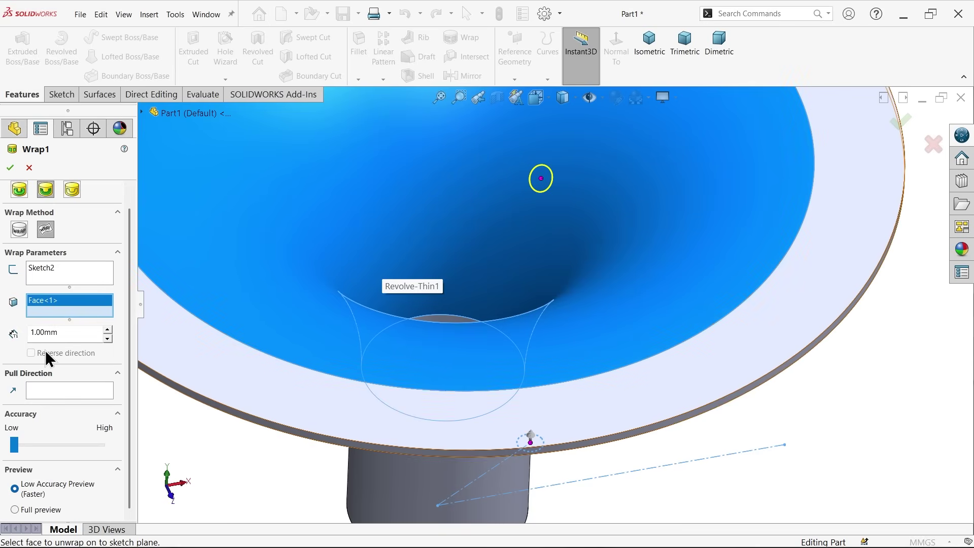
pyautogui.click(10, 167)
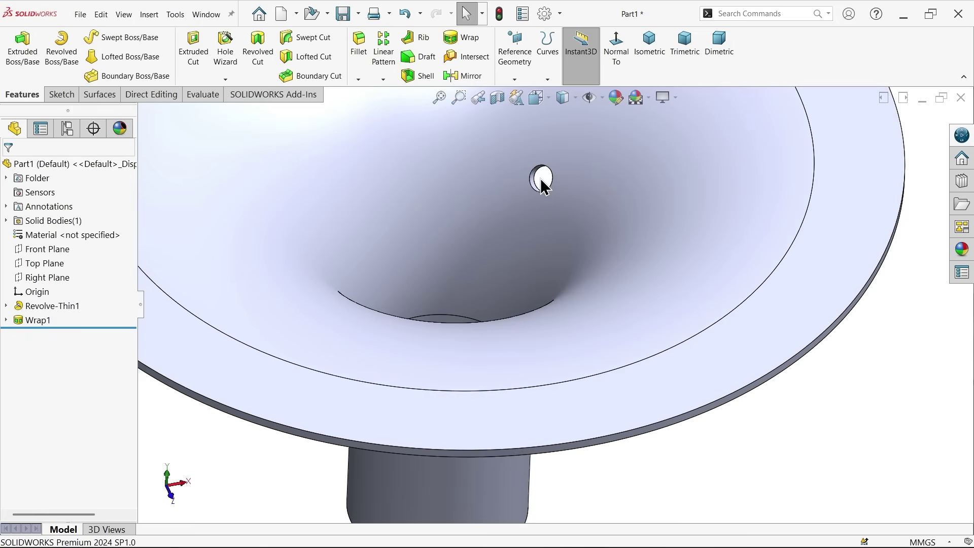
pyautogui.moveTo(543, 187)
pyautogui.mouseDown(button='middle')
pyautogui.moveTo(473, 175)
pyautogui.moveTo(526, 191)
pyautogui.mouseUp(button='middle')
pyautogui.scroll(3, 522, 217)
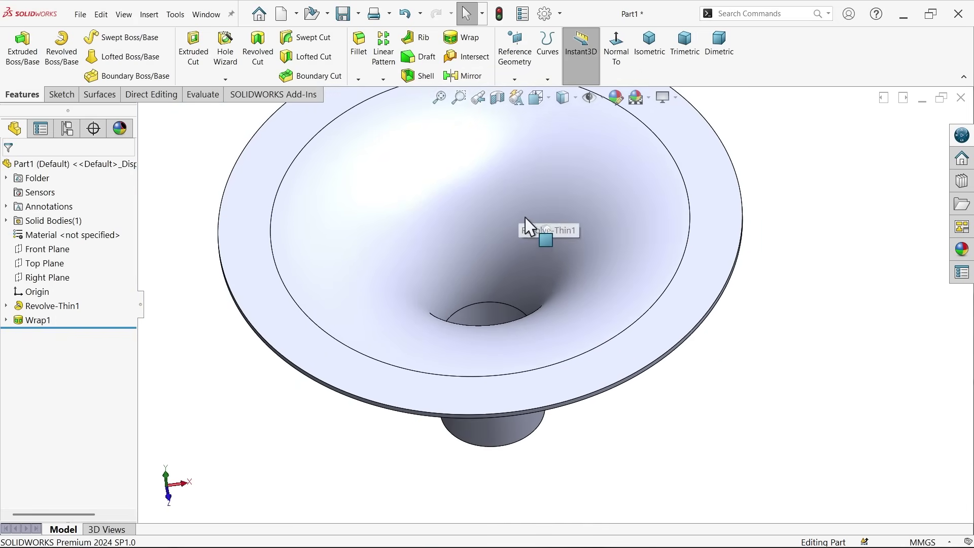
pyautogui.scroll(-3, 533, 229)
pyautogui.moveTo(565, 269); pyautogui.dragTo(568, 264, button='middle')
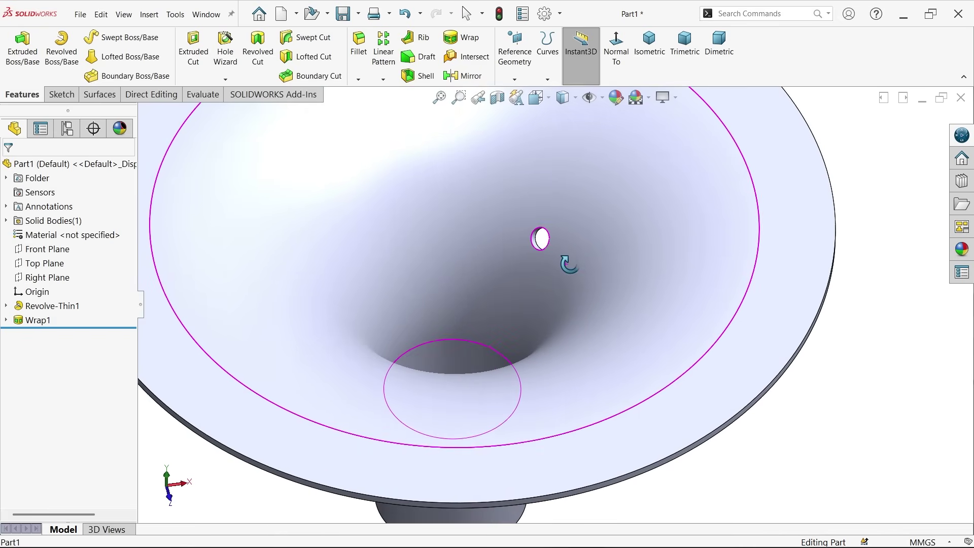
pyautogui.click(384, 80)
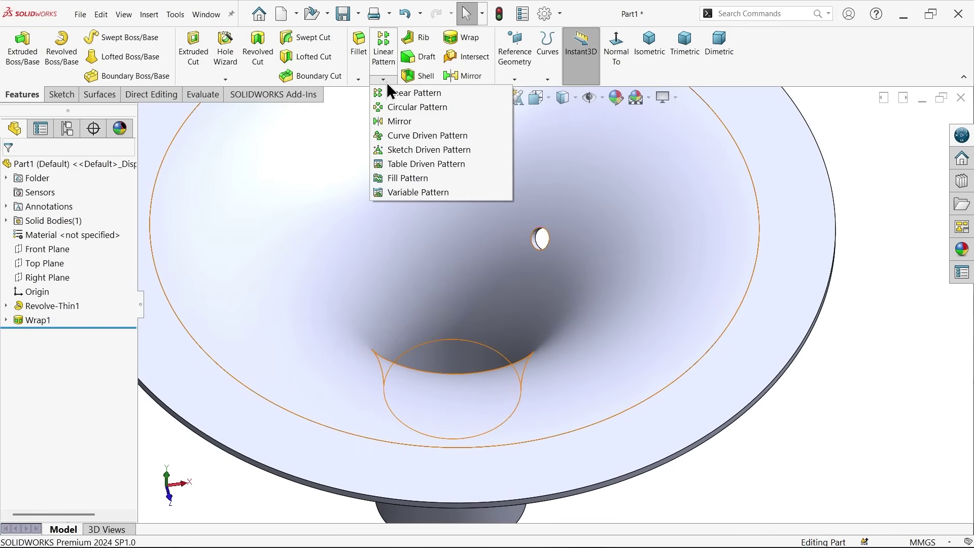
pyautogui.click(403, 108)
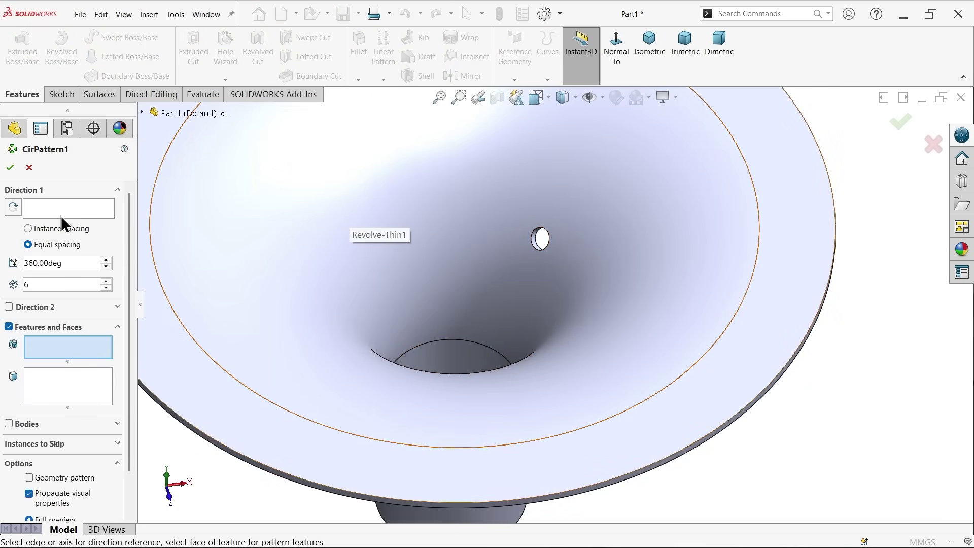
pyautogui.scroll(3, 517, 274)
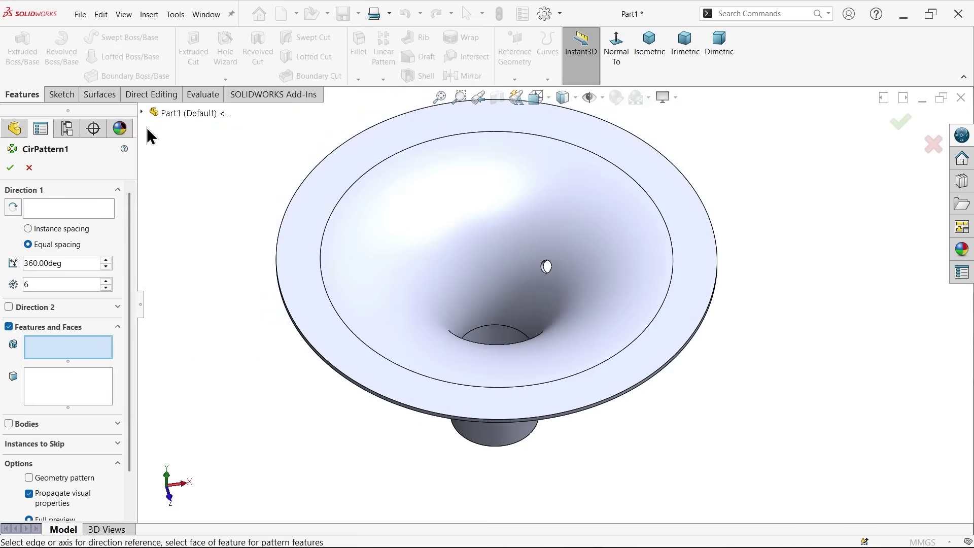
pyautogui.click(141, 112)
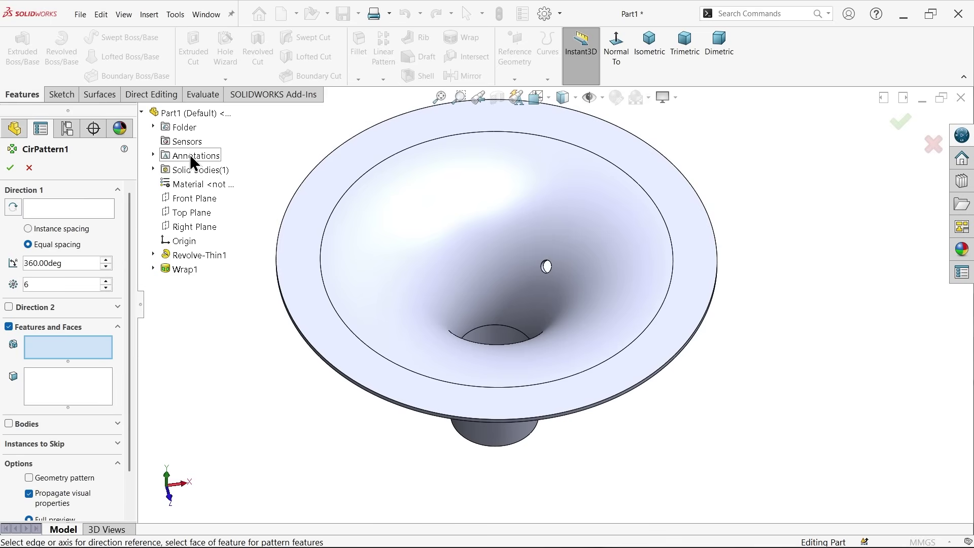
pyautogui.rightClick(189, 154)
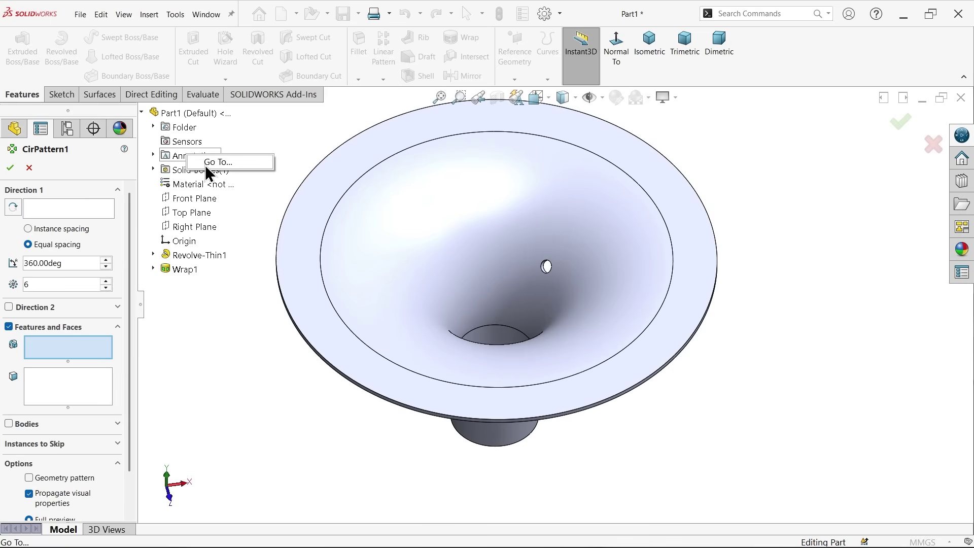
pyautogui.rightClick(177, 171)
pyautogui.click(47, 171)
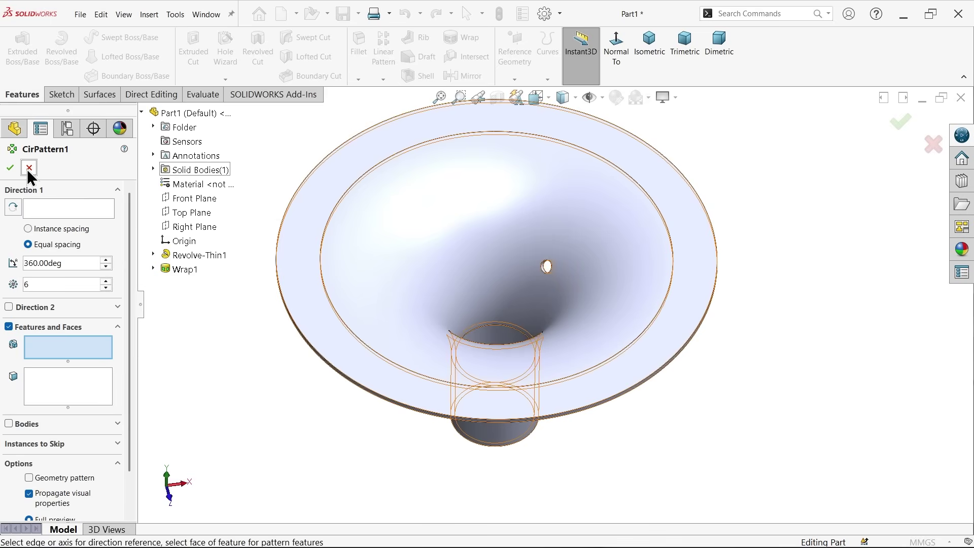
pyautogui.click(28, 169)
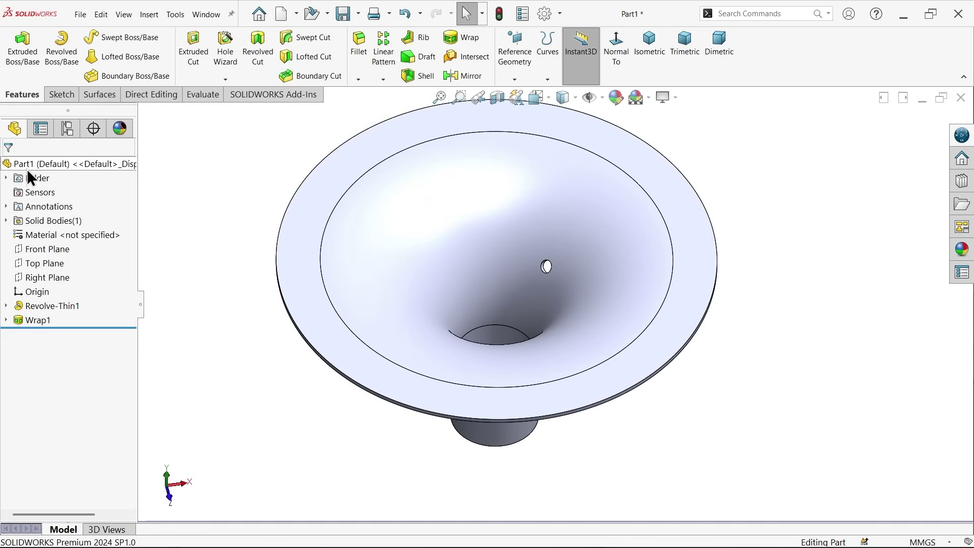
# Show feature dimensions and reposition the hole's Ø3.00 and 15.00 dimensions for clarity.
pyautogui.rightClick(59, 209)
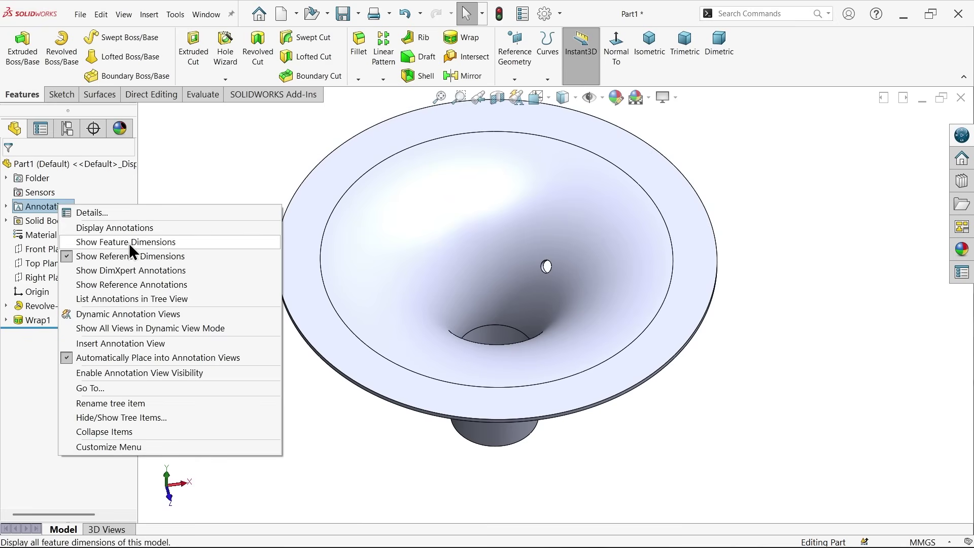
pyautogui.click(129, 242)
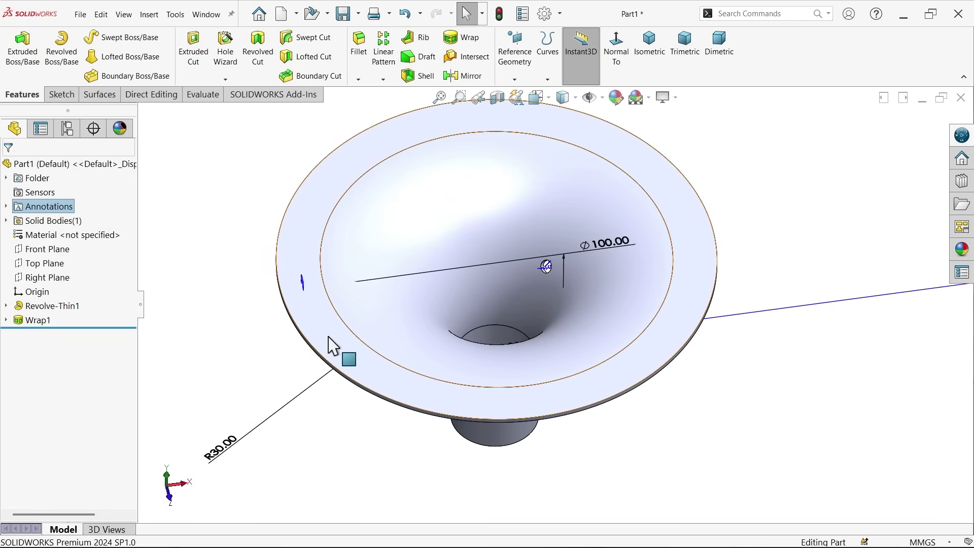
pyautogui.moveTo(336, 348); pyautogui.dragTo(522, 458, button='middle')
pyautogui.scroll(-3, 522, 458)
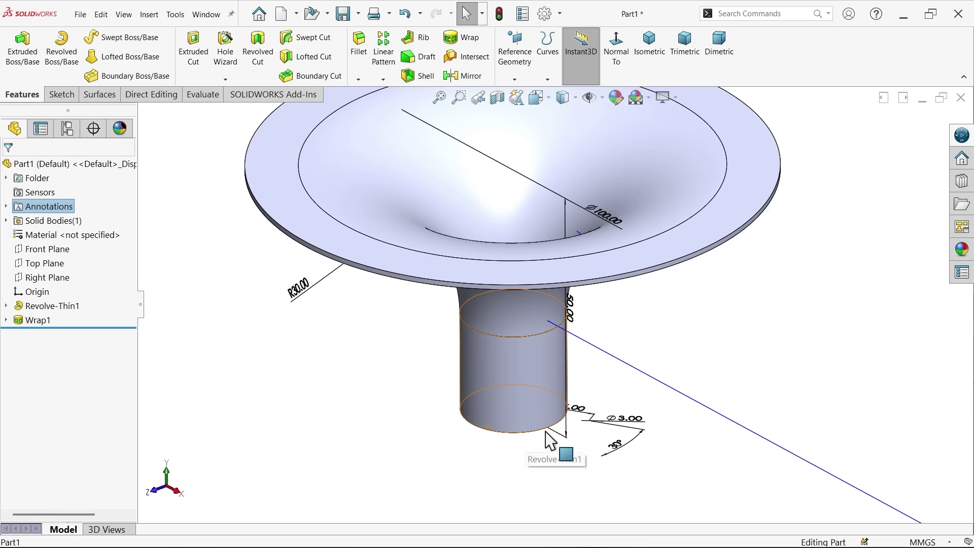
pyautogui.click(624, 451)
pyautogui.moveTo(644, 444)
pyautogui.mouseDown()
pyautogui.moveTo(629, 411)
pyautogui.moveTo(529, 459)
pyautogui.mouseUp()
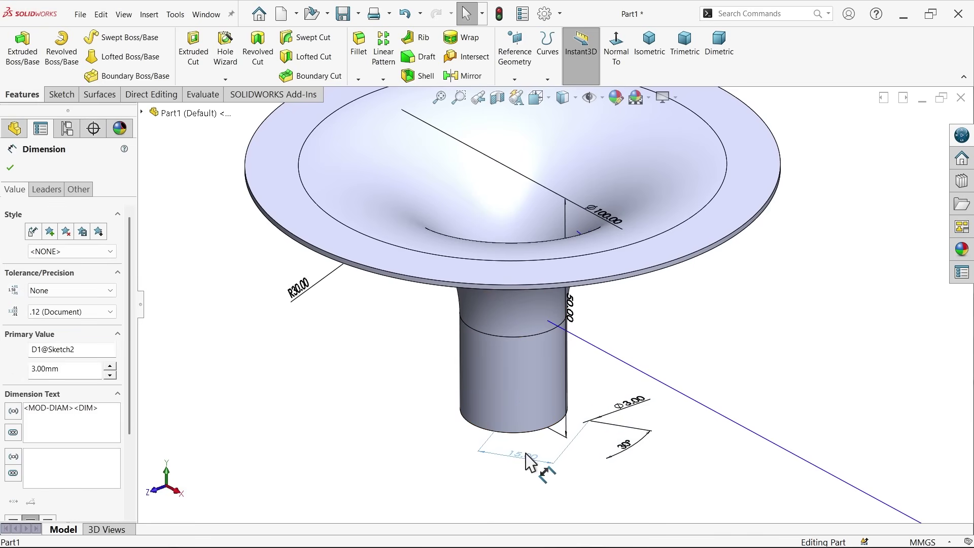
pyautogui.moveTo(578, 425)
pyautogui.mouseDown(button='middle')
pyautogui.moveTo(573, 444)
pyautogui.moveTo(582, 436)
pyautogui.moveTo(584, 456)
pyautogui.moveTo(615, 435)
pyautogui.mouseUp(button='middle')
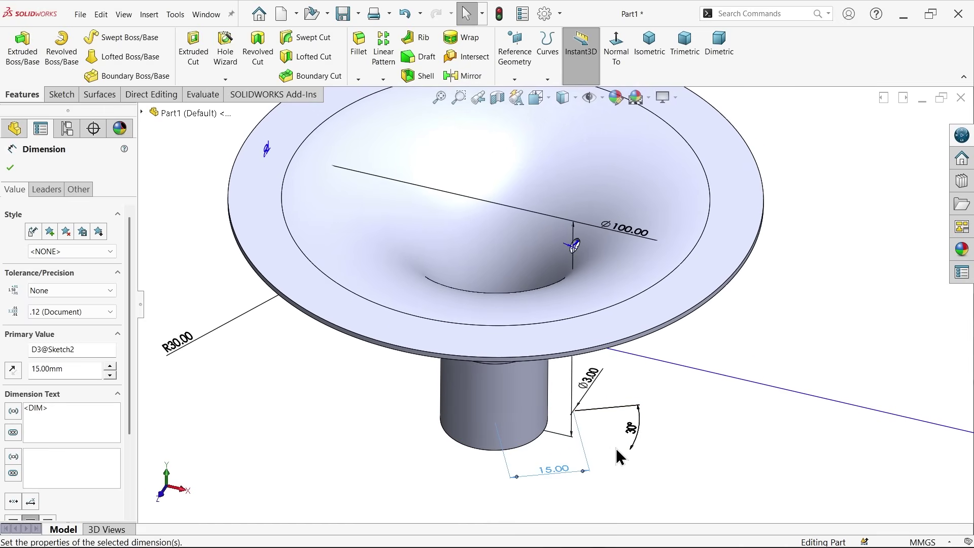
pyautogui.click(10, 167)
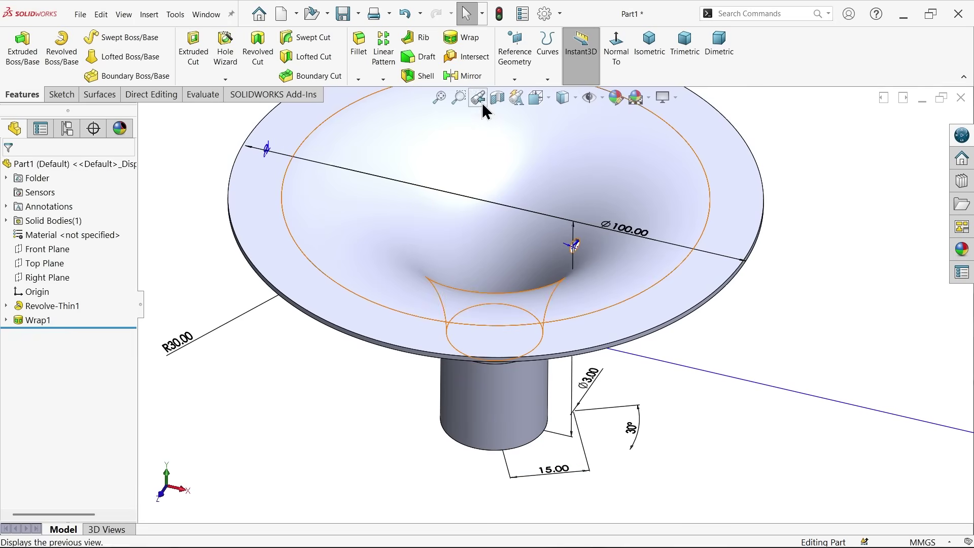
pyautogui.click(384, 79)
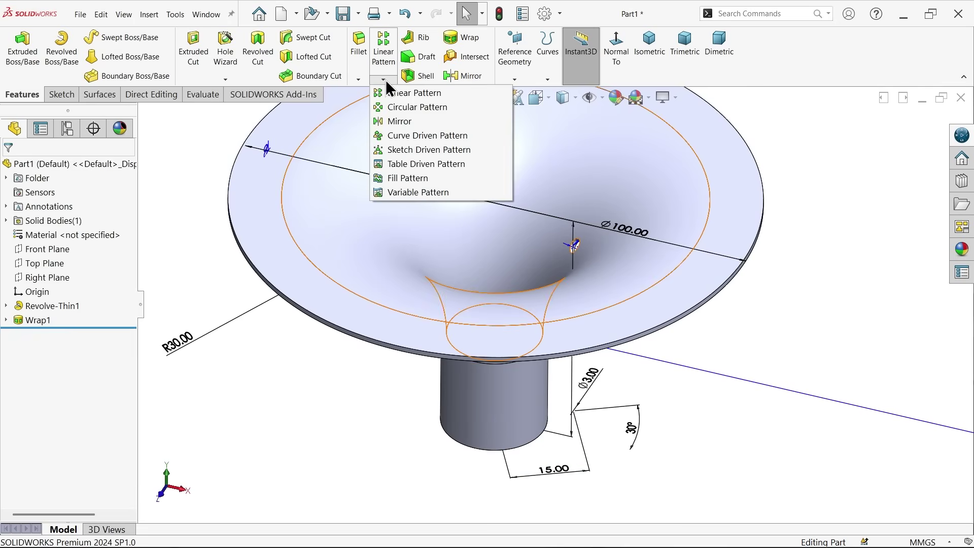
# Set up a circular pattern about the flange rim with 15° instance spacing and 13 instances.
pyautogui.click(414, 112)
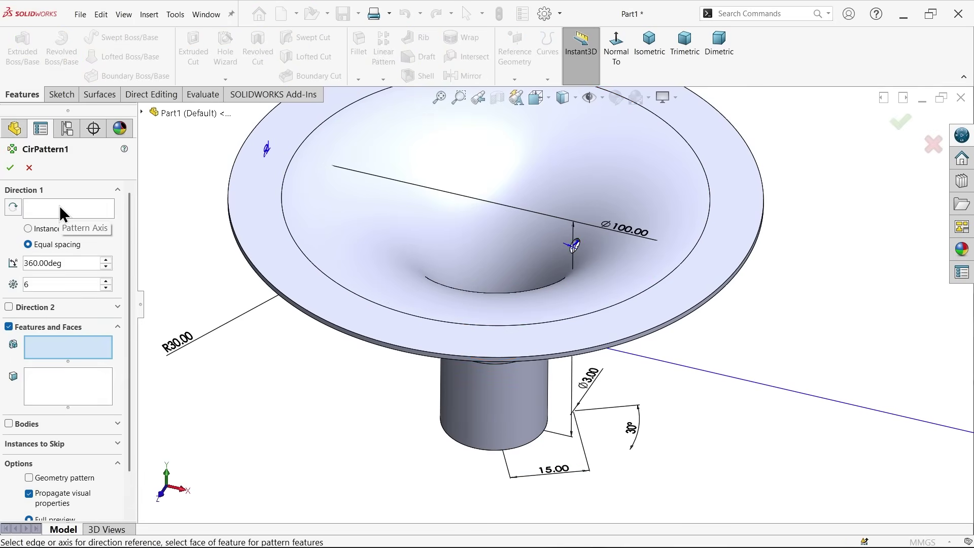
pyautogui.click(59, 206)
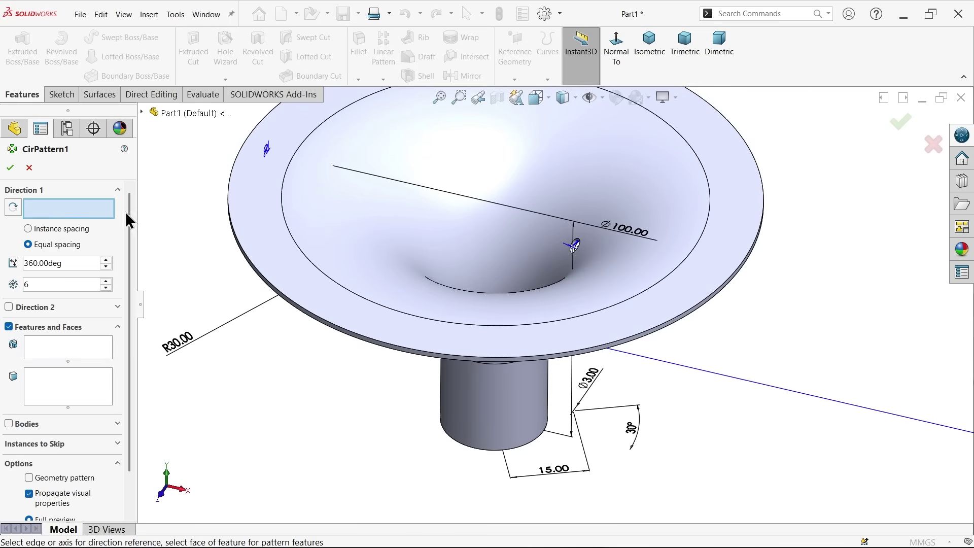
pyautogui.click(239, 244)
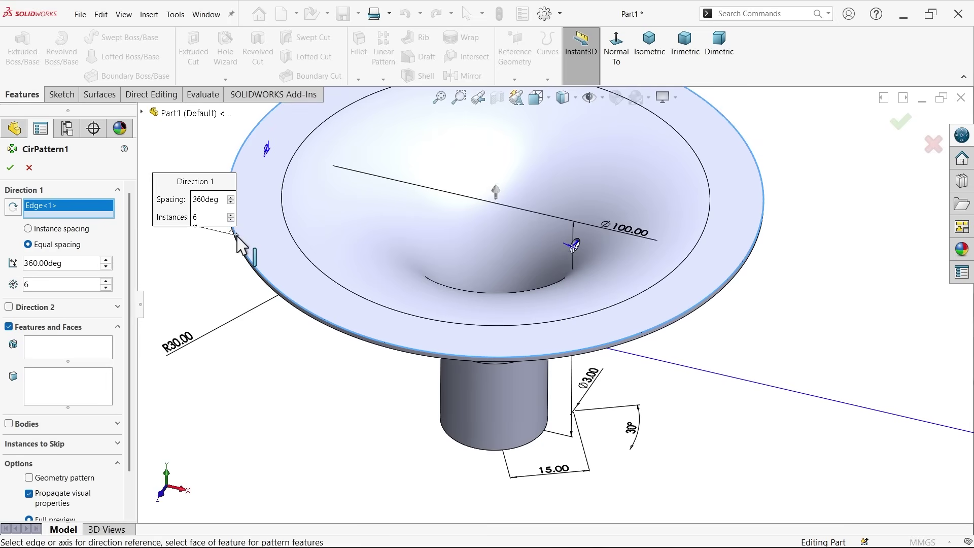
pyautogui.click(52, 229)
pyautogui.moveTo(70, 269); pyautogui.dragTo(28, 262)
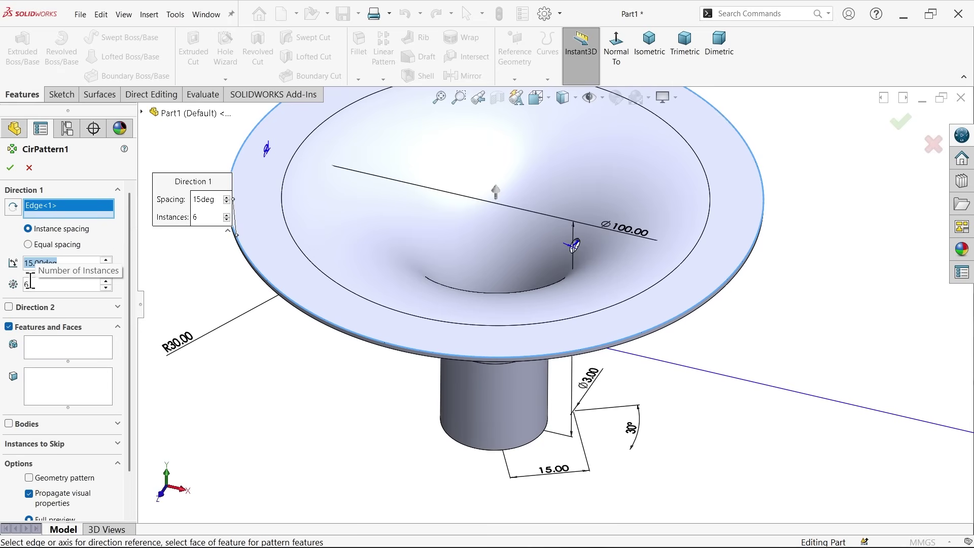
pyautogui.moveTo(40, 287); pyautogui.dragTo(16, 288)
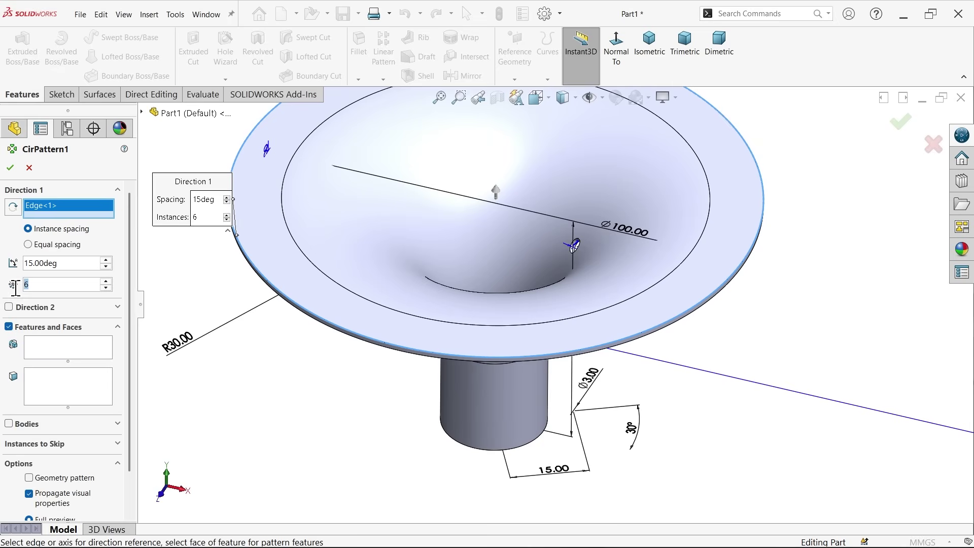
pyautogui.write('13')
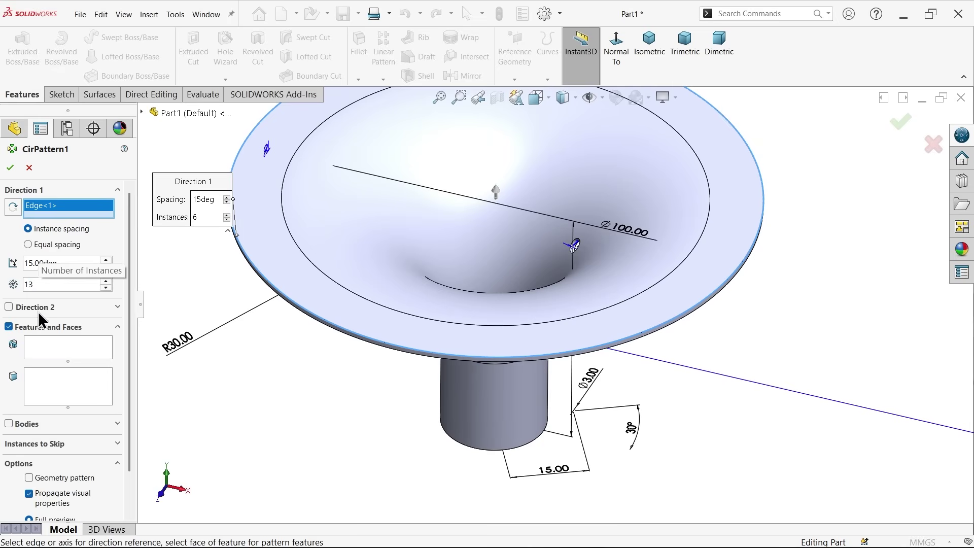
# Choose the Wrap1 hole as the feature to pattern and enable Instances to Vary.
pyautogui.click(54, 345)
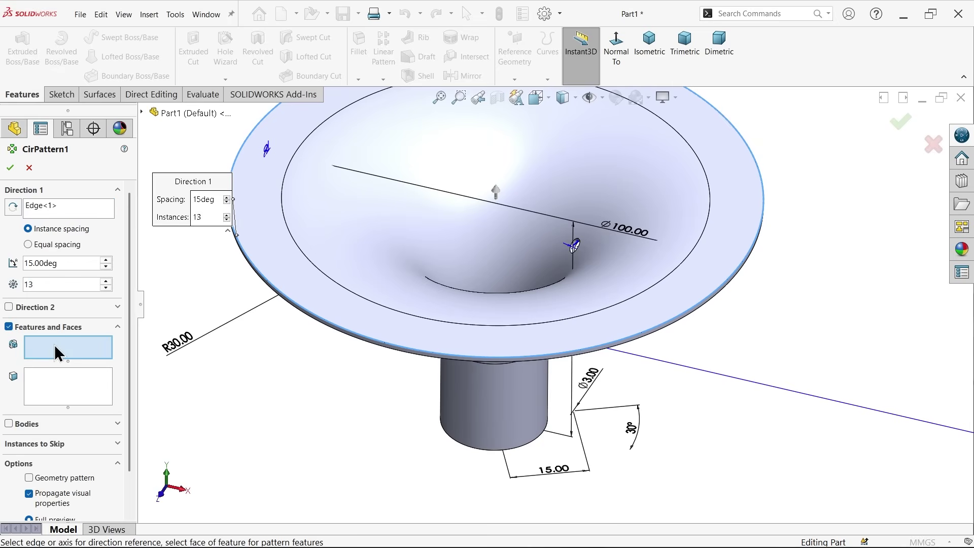
pyautogui.scroll(-2, 567, 251)
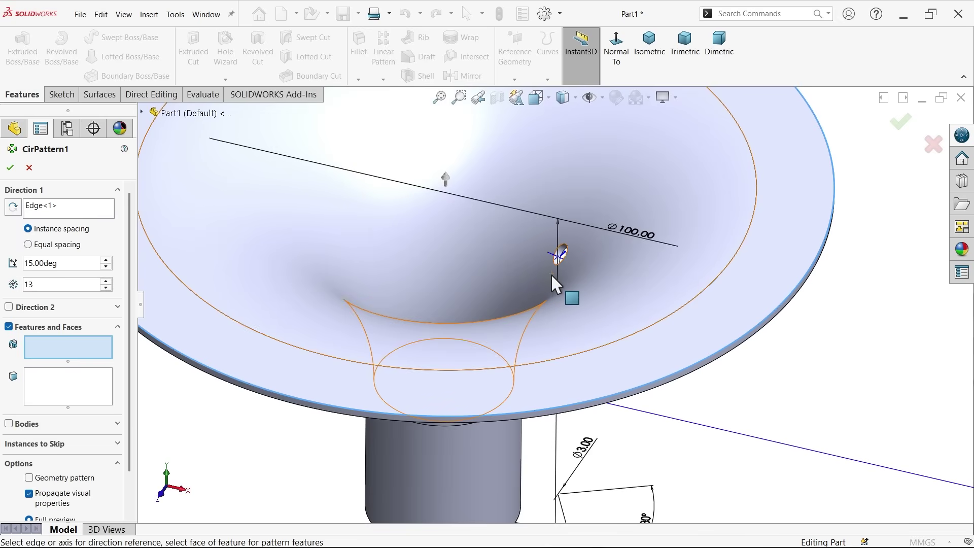
pyautogui.scroll(-4, 570, 267)
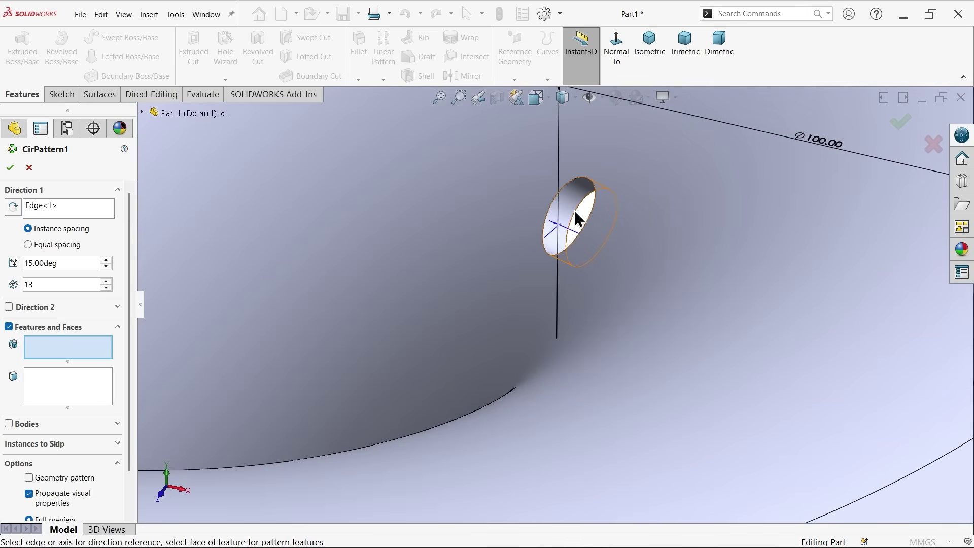
pyautogui.click(573, 214)
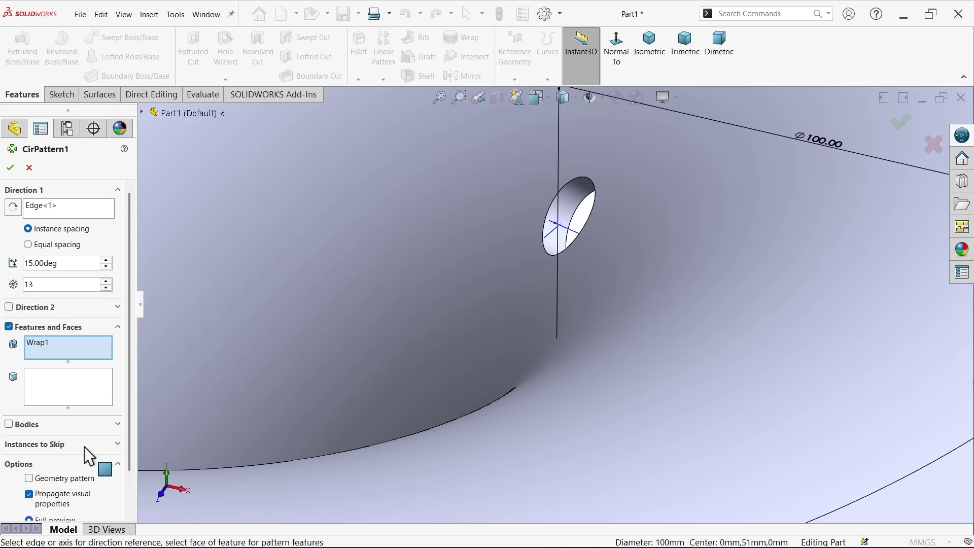
pyautogui.moveTo(133, 449); pyautogui.dragTo(127, 498)
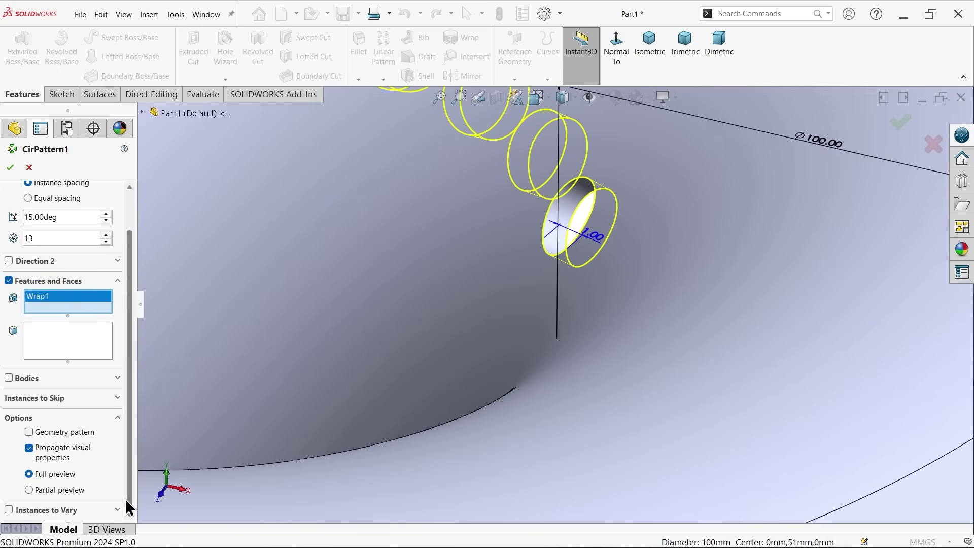
pyautogui.scroll(5, 573, 319)
pyautogui.scroll(-2, 376, 270)
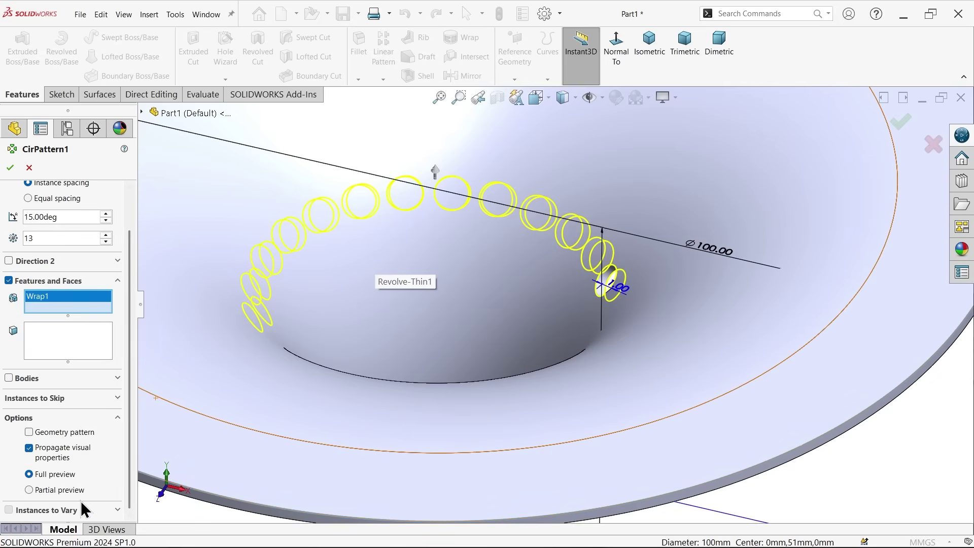
# Vary the 15 mm offset dimension across instances with a 1.5 mm increment.
pyautogui.click(9, 510)
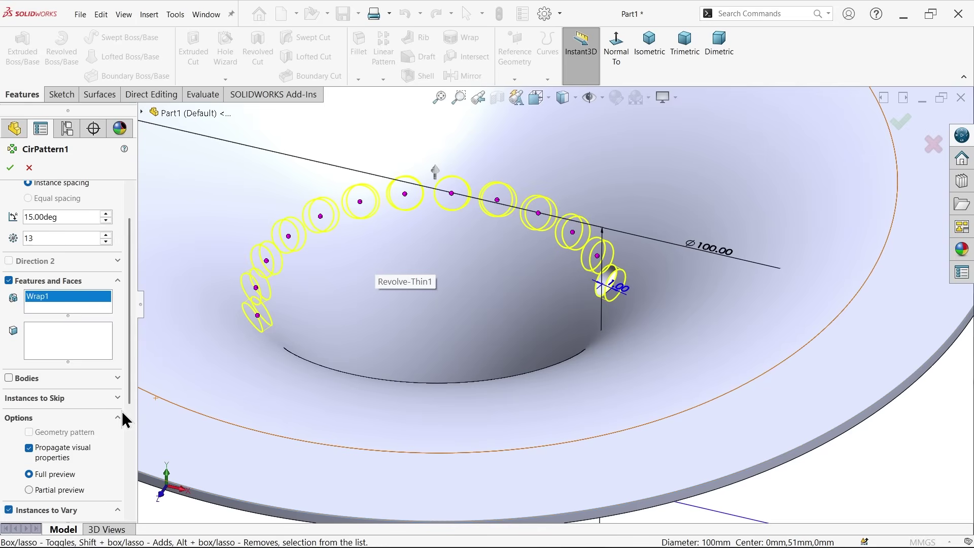
pyautogui.moveTo(129, 385); pyautogui.dragTo(122, 481)
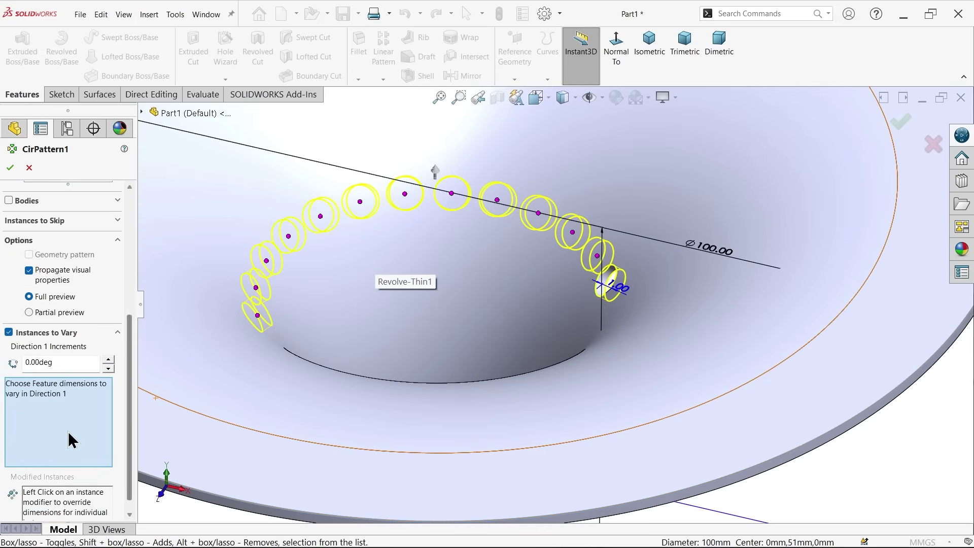
pyautogui.scroll(6, 604, 382)
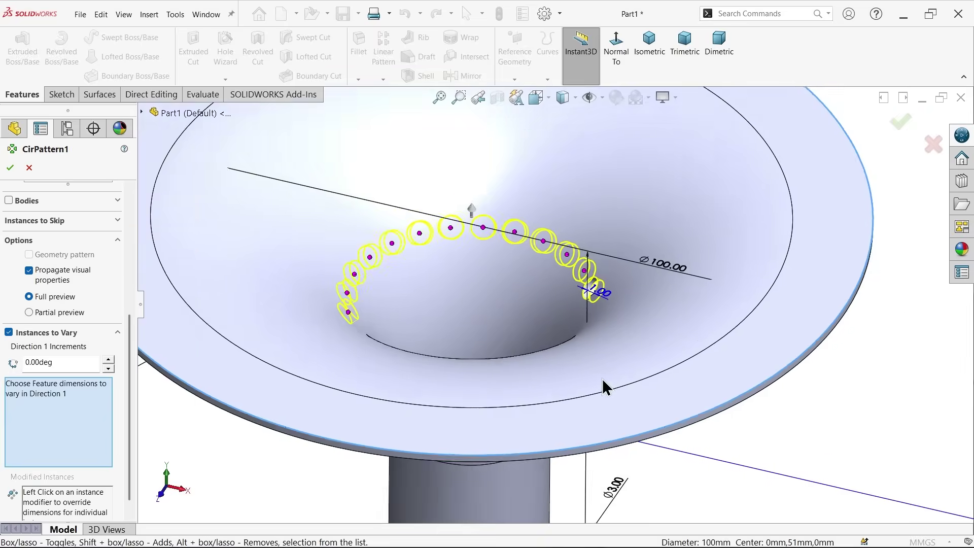
pyautogui.scroll(-2, 572, 431)
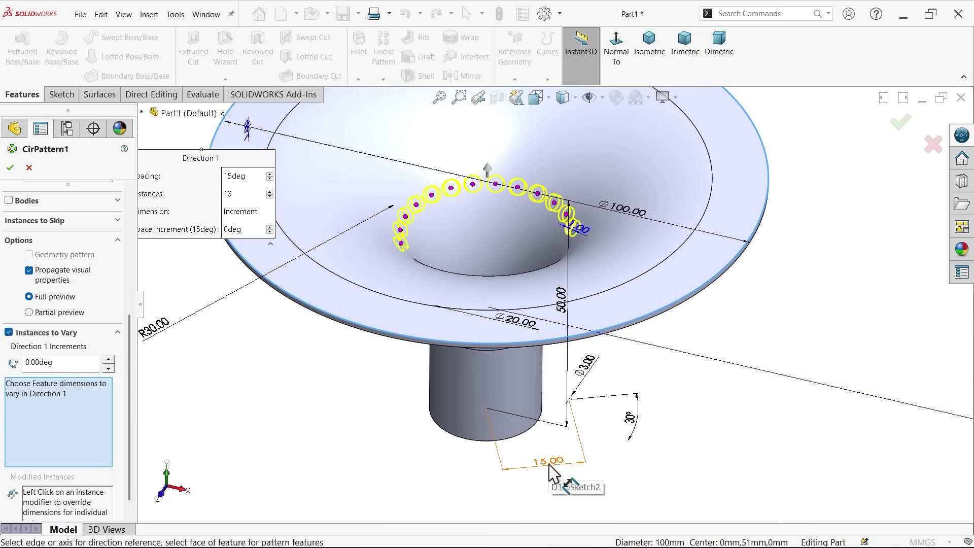
pyautogui.click(549, 463)
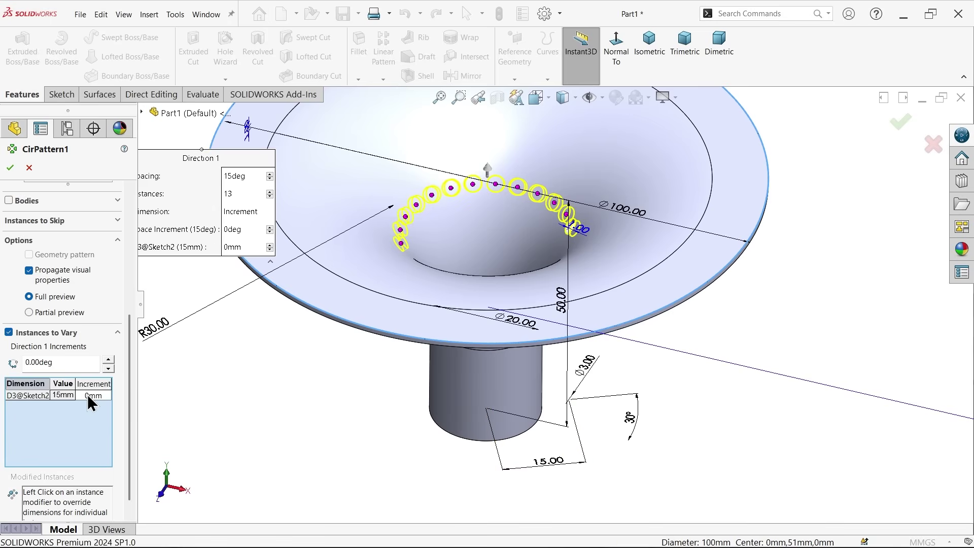
pyautogui.click(90, 395)
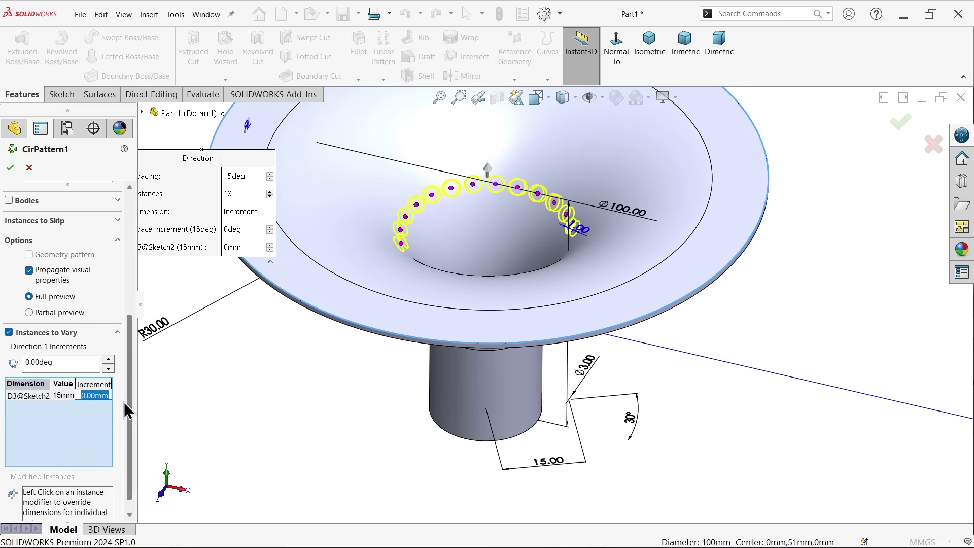
pyautogui.write('1.5')
pyautogui.press('Return')
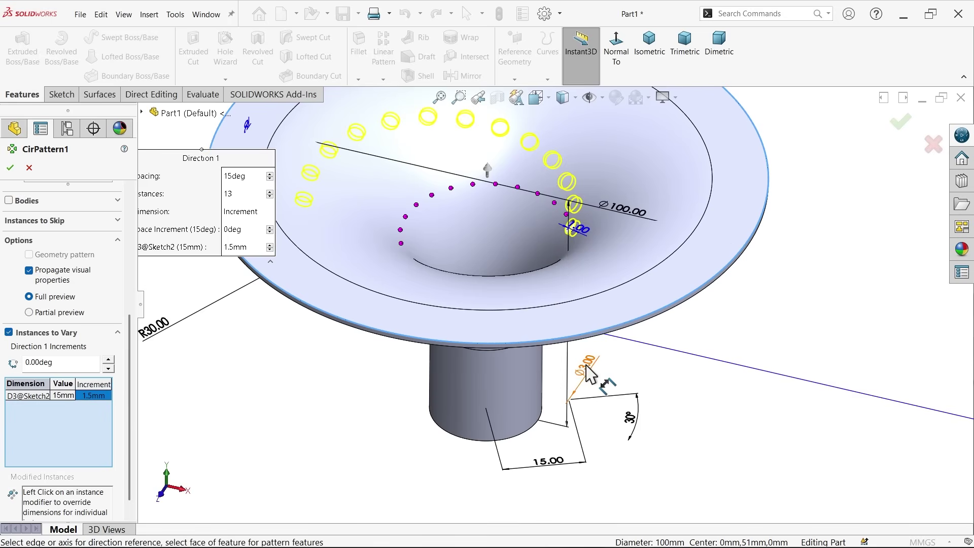
# Vary the ∅3 mm hole diameter by 0.25 mm per instance and accept the pattern.
pyautogui.click(53, 419)
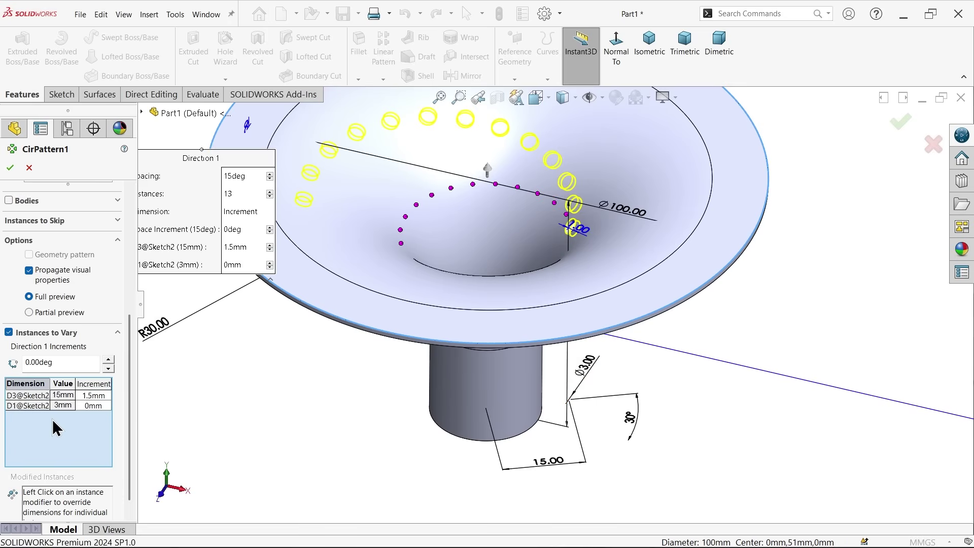
pyautogui.click(87, 406)
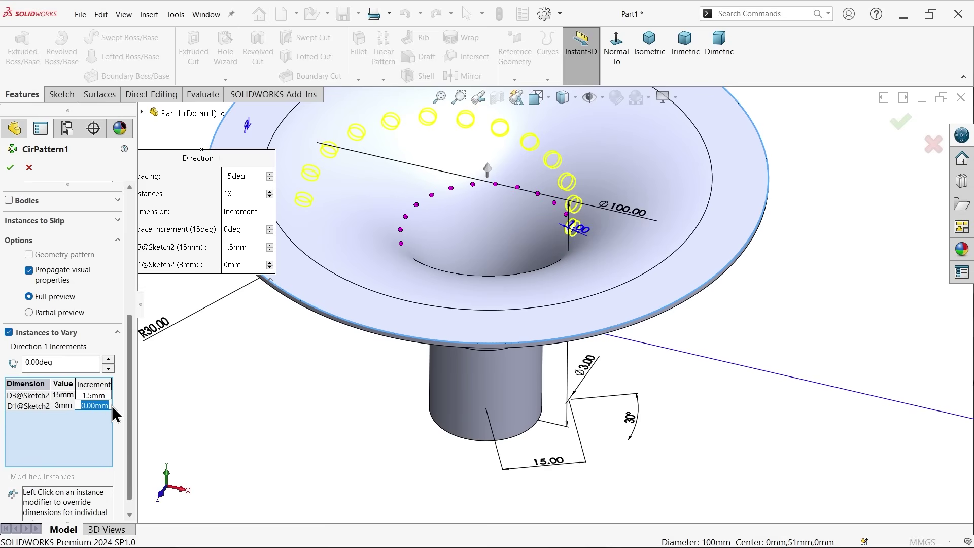
pyautogui.write('0.')
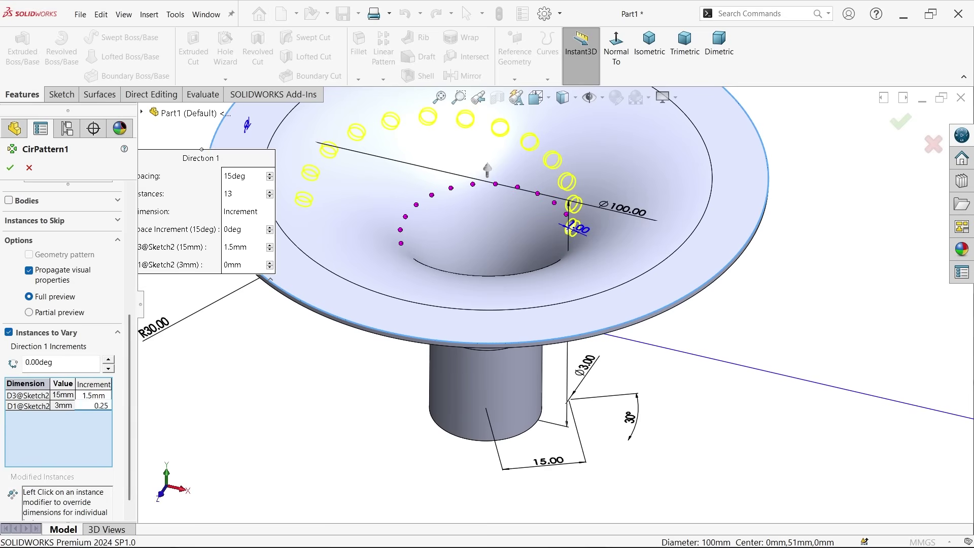
pyautogui.write('25')
pyautogui.press('Return')
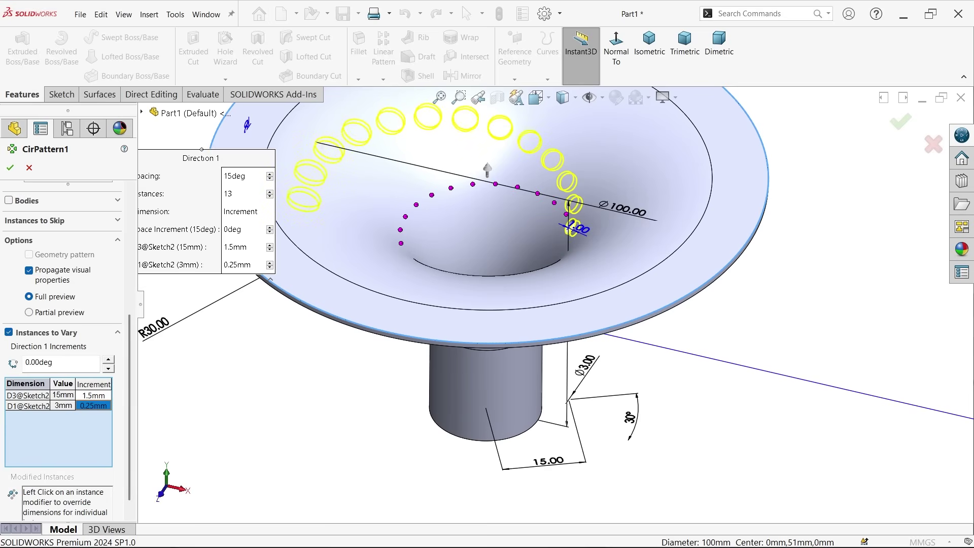
pyautogui.press('Up')
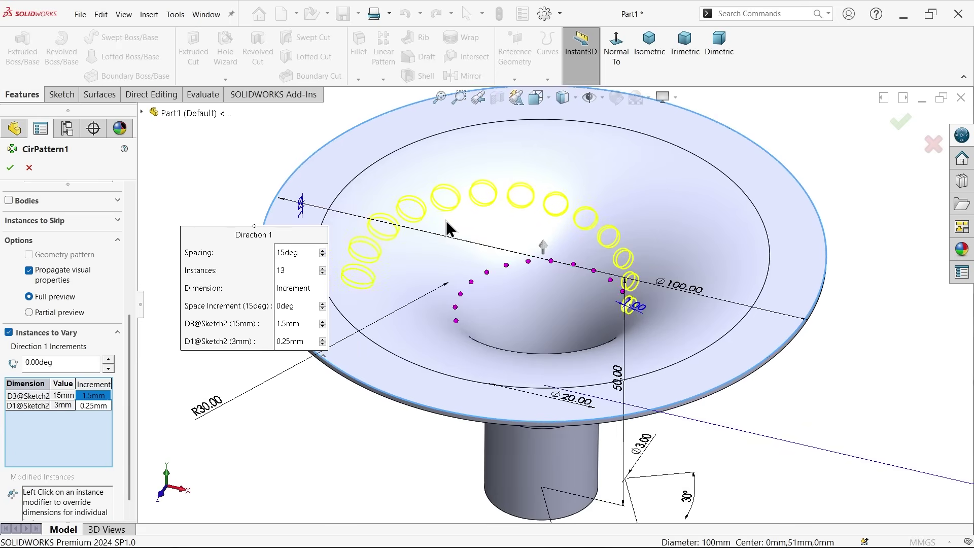
pyautogui.click(10, 169)
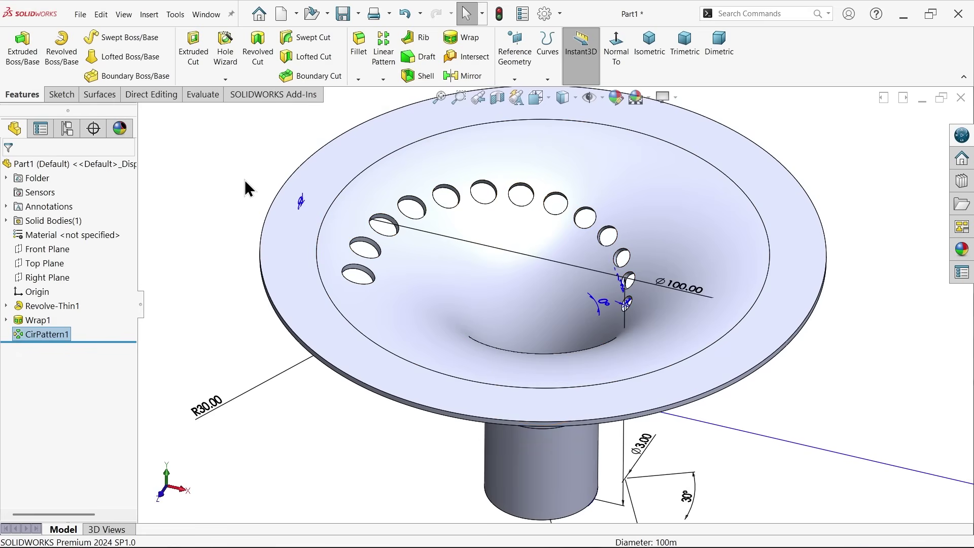
# Start a second circular pattern about the flange rim edge with 6 equally spaced instances over 360°.
pyautogui.click(384, 80)
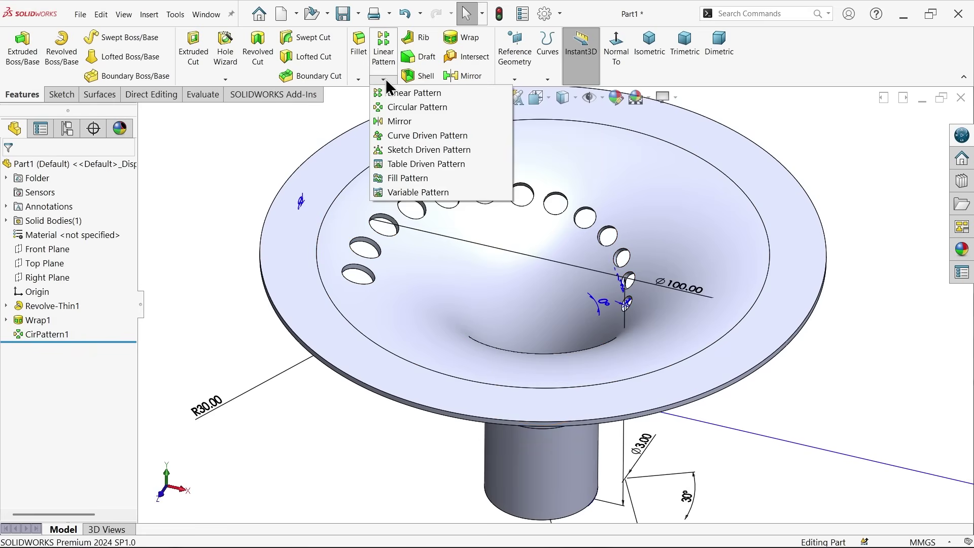
pyautogui.click(401, 107)
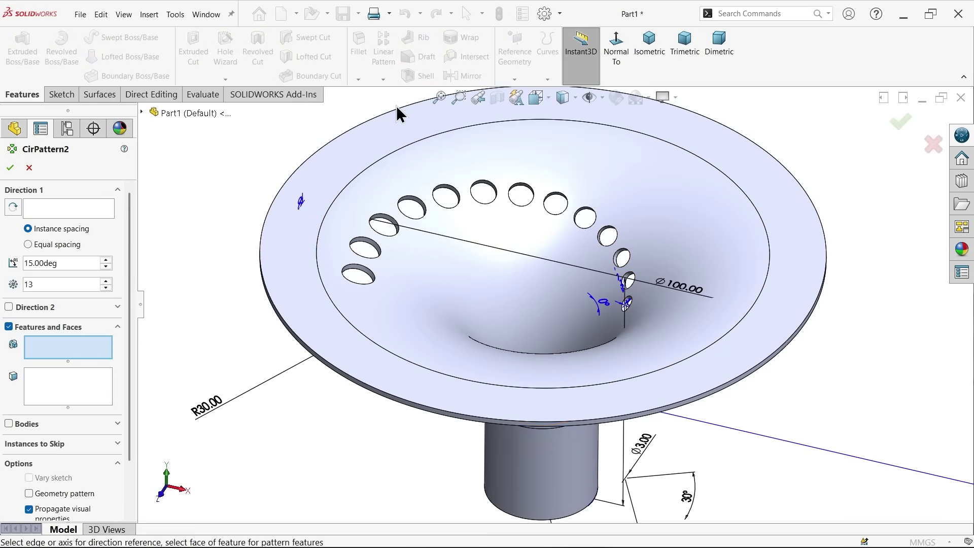
pyautogui.click(58, 212)
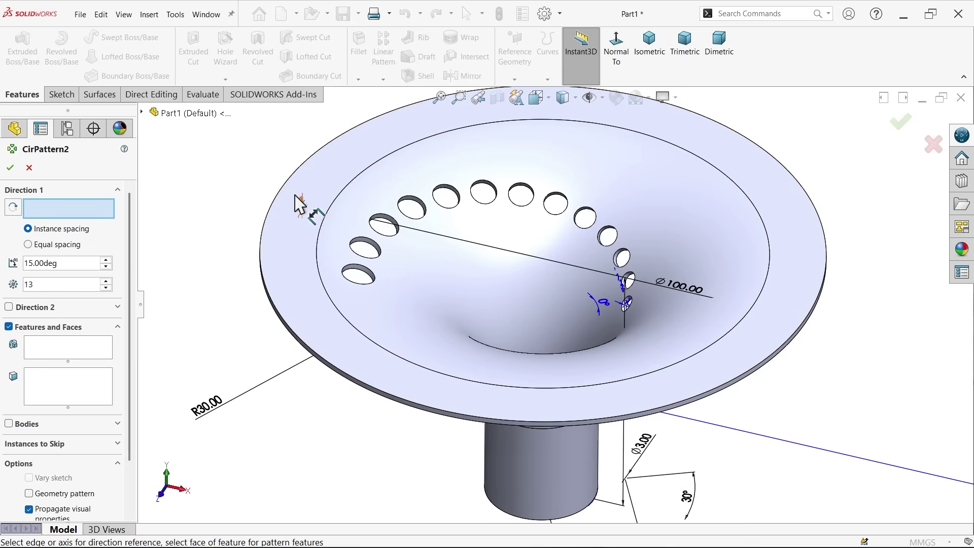
pyautogui.click(277, 196)
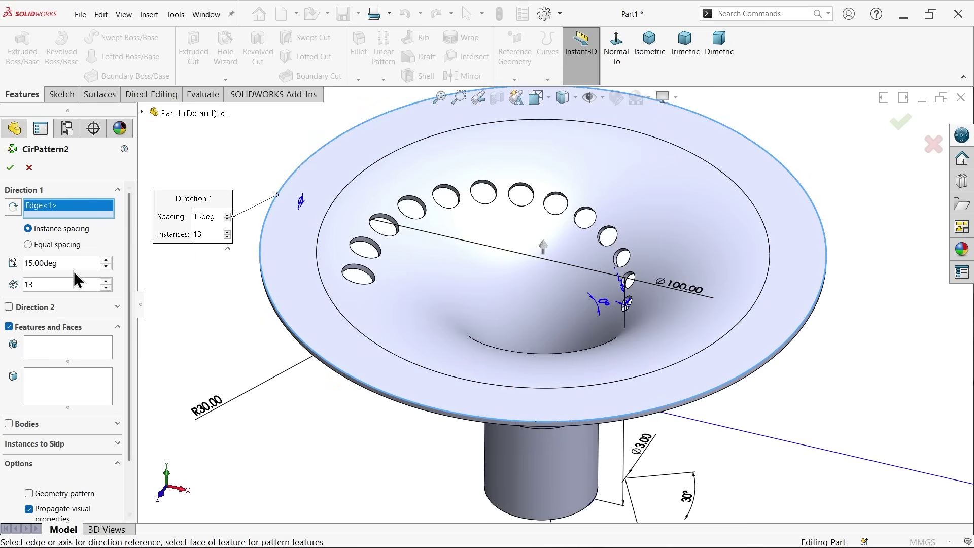
pyautogui.click(55, 245)
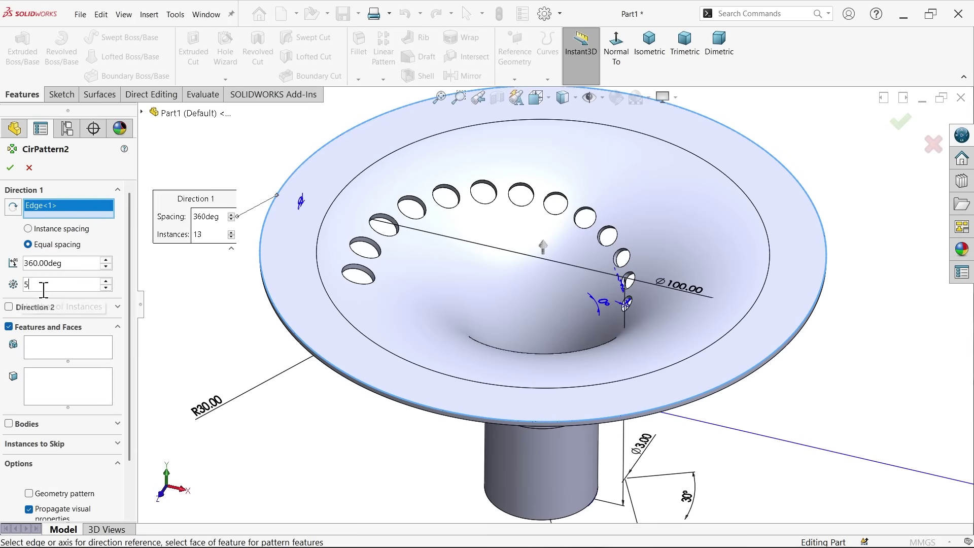
pyautogui.write('6')
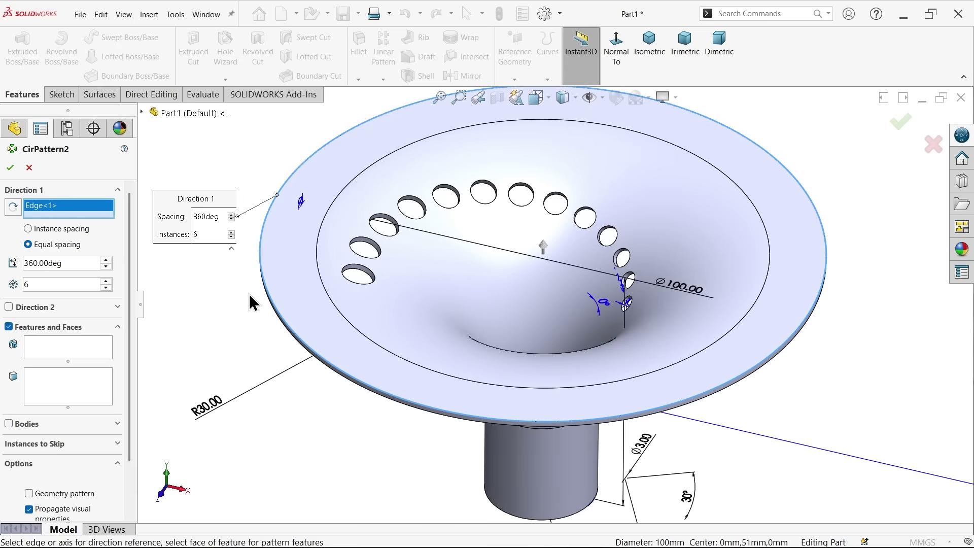
# Choose CirPattern1 as the feature to repeat and confirm the pattern.
pyautogui.click(50, 349)
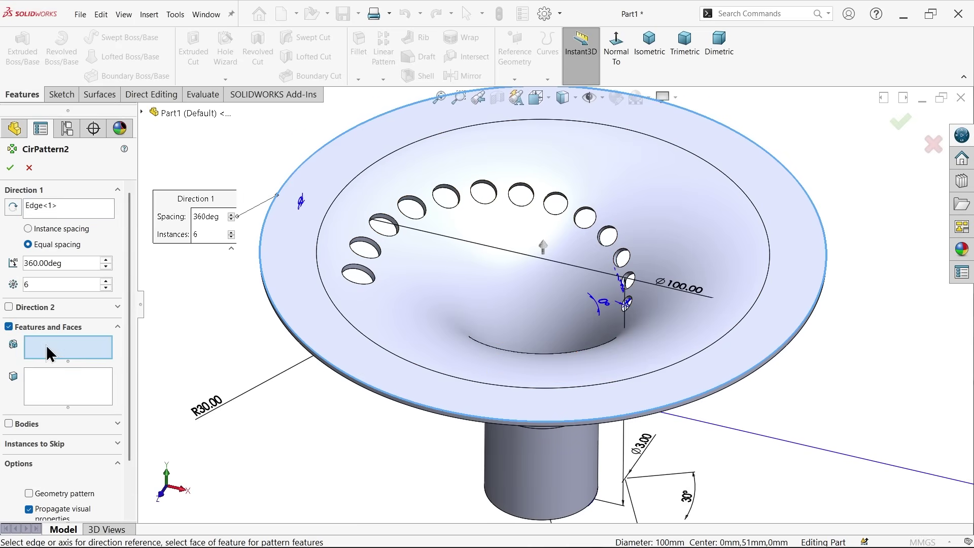
pyautogui.scroll(-3, 482, 304)
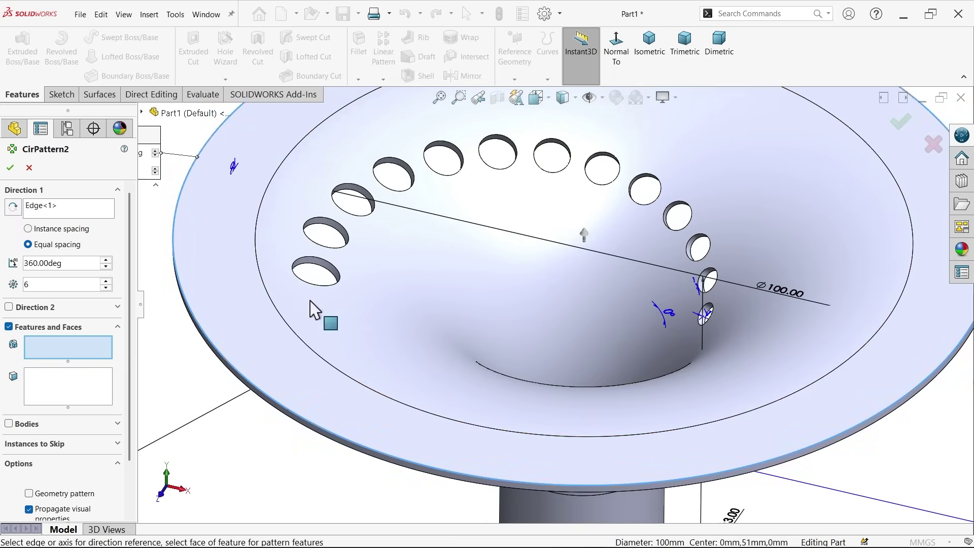
pyautogui.click(142, 112)
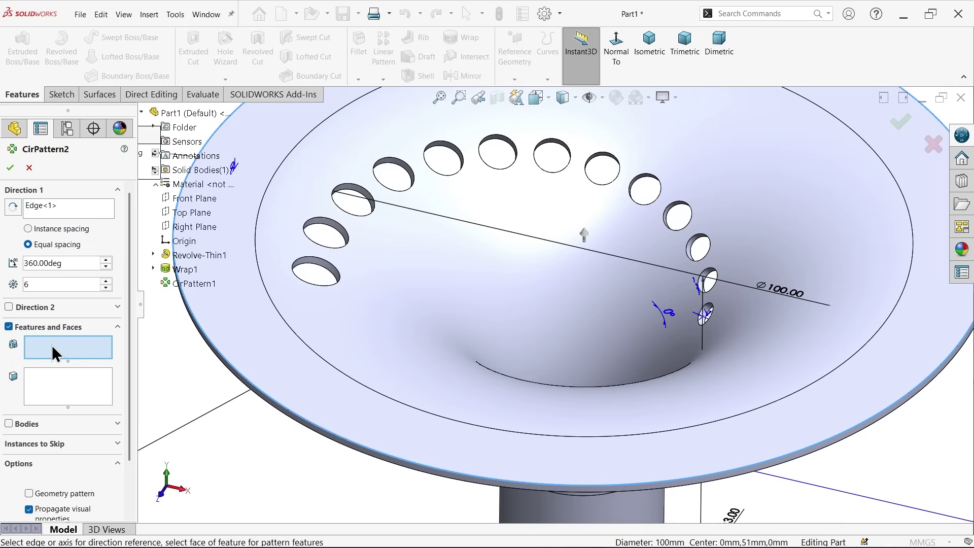
pyautogui.click(193, 283)
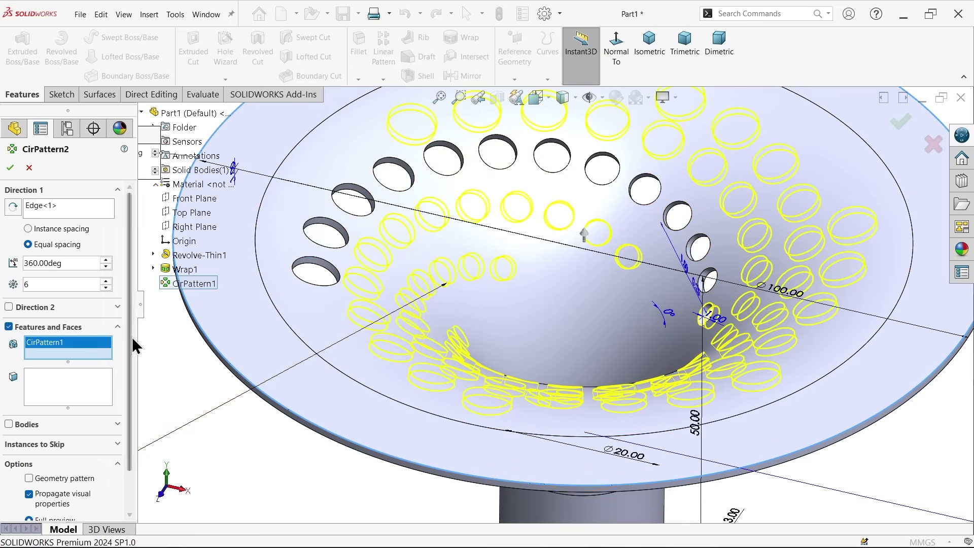
pyautogui.moveTo(128, 338); pyautogui.dragTo(136, 267)
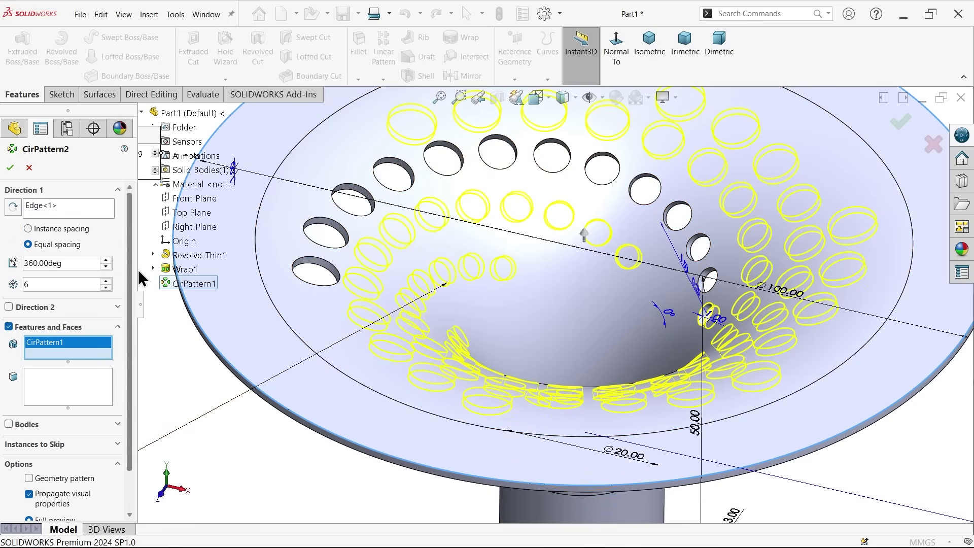
pyautogui.click(10, 168)
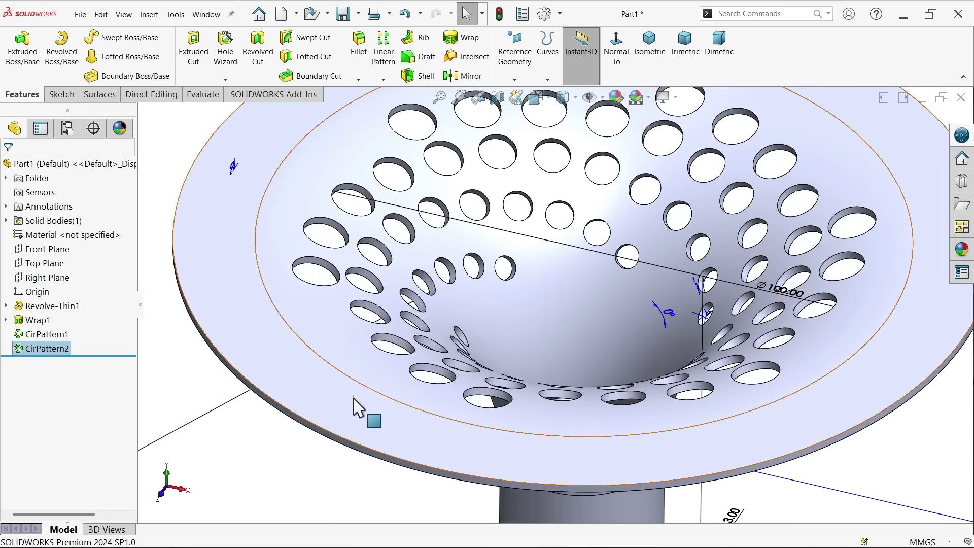
# Turn off Show Feature Dimensions from the Annotations folder's context menu.
pyautogui.scroll(3, 431, 335)
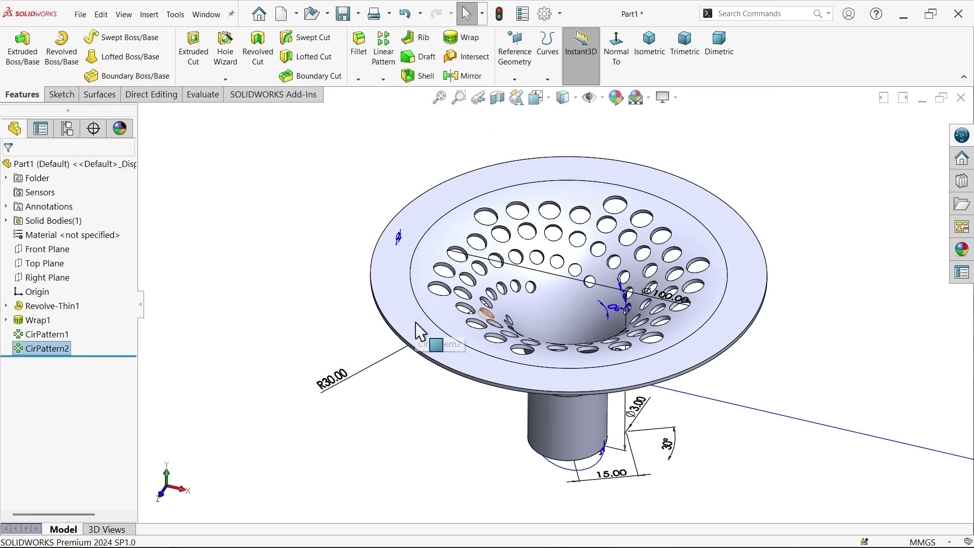
pyautogui.scroll(-2, 457, 269)
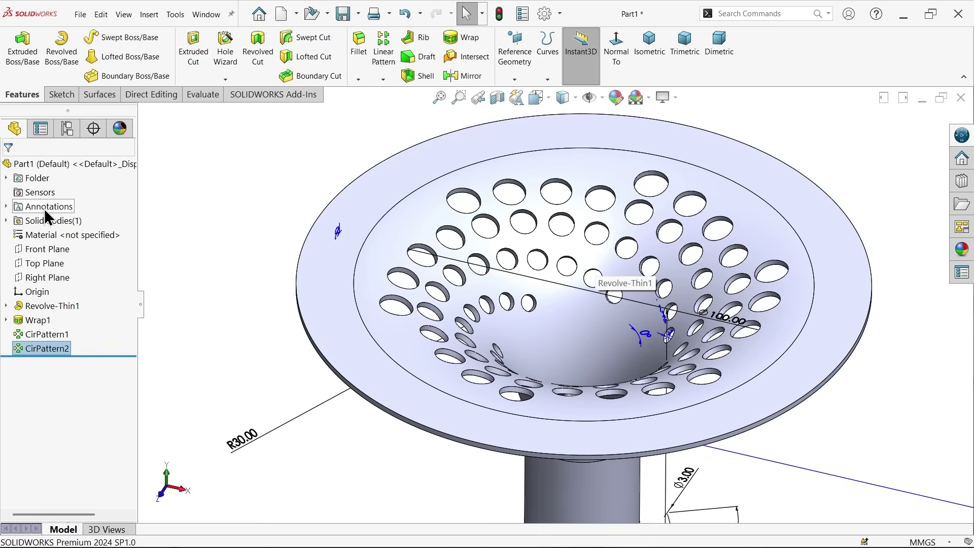
pyautogui.rightClick(45, 208)
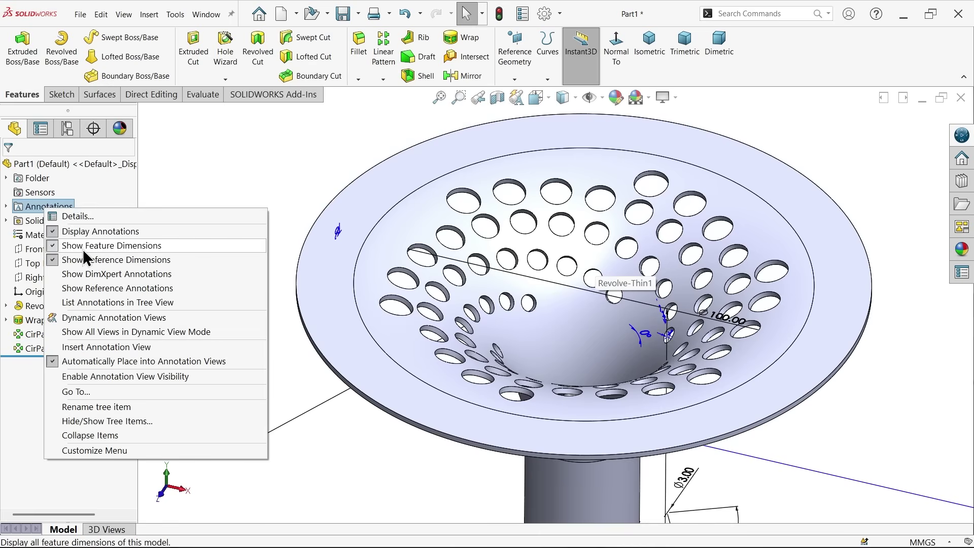
pyautogui.click(79, 247)
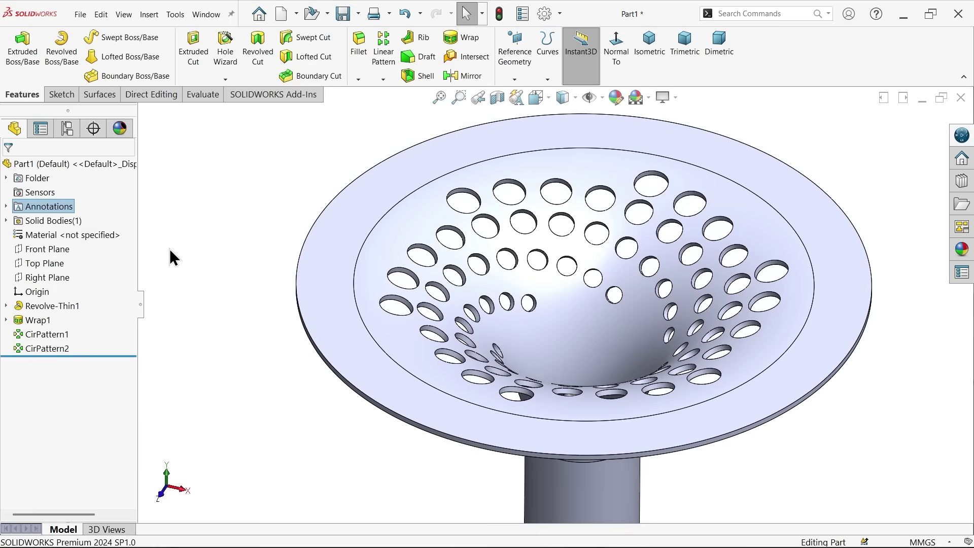
pyautogui.moveTo(263, 248); pyautogui.dragTo(615, 319, button='middle')
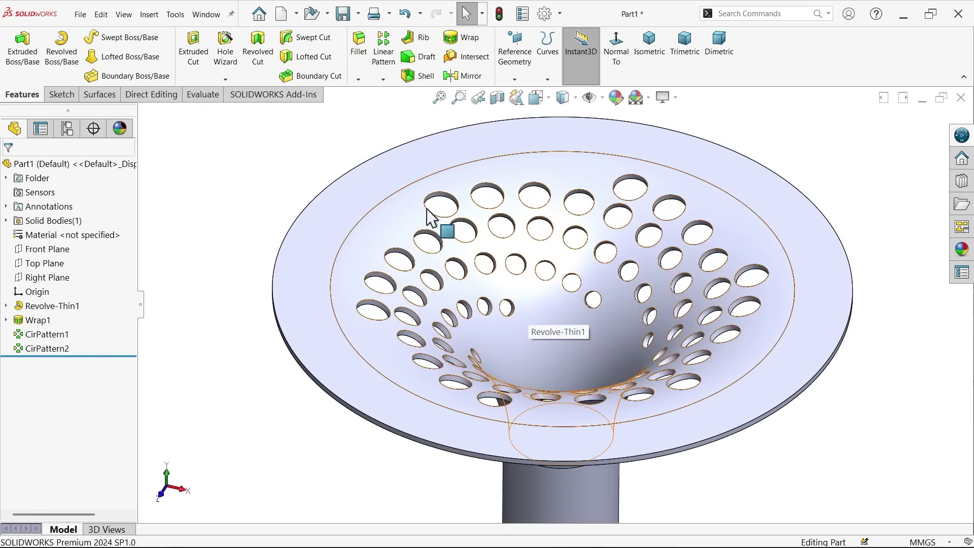
# Save the part as 'Gradual Holes' in the Desktop folder.
pyautogui.click(343, 16)
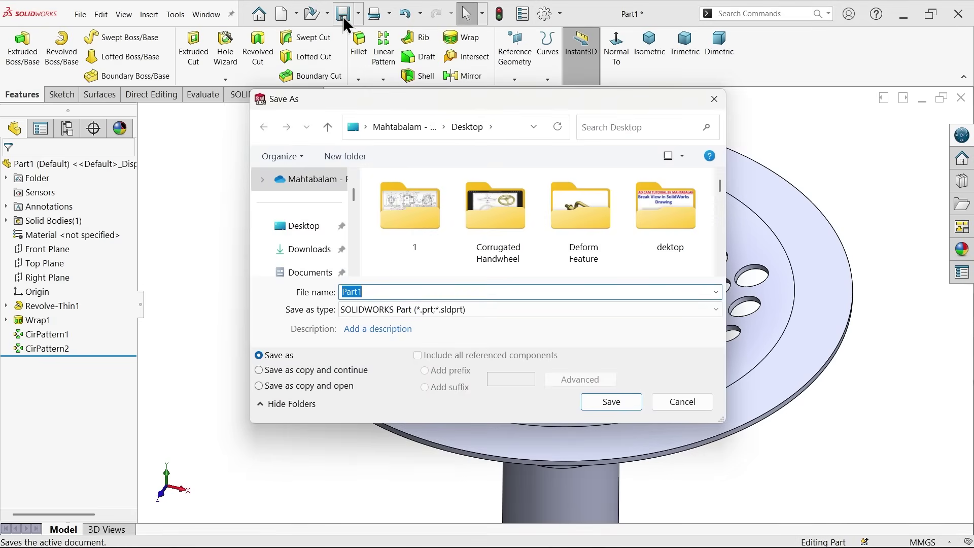
pyautogui.write('Grad')
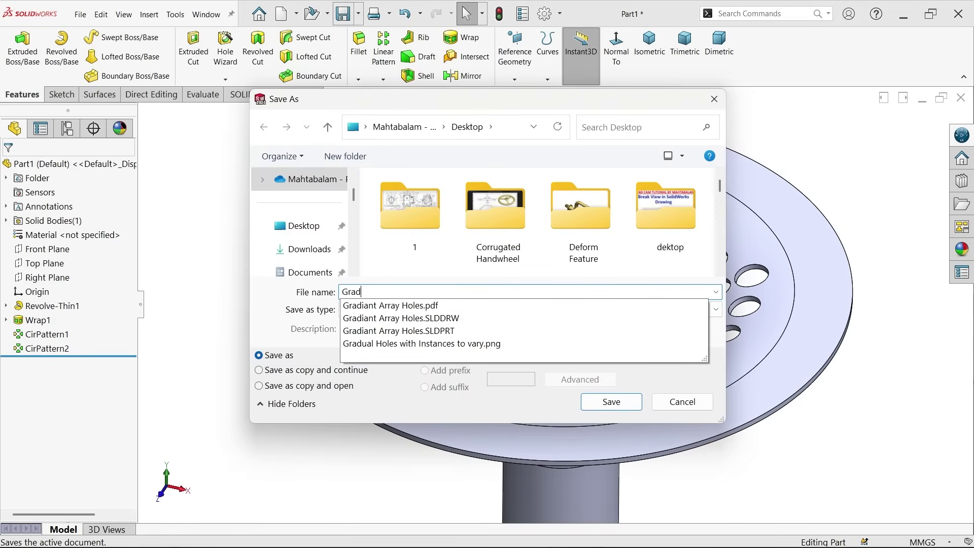
pyautogui.write('ual')
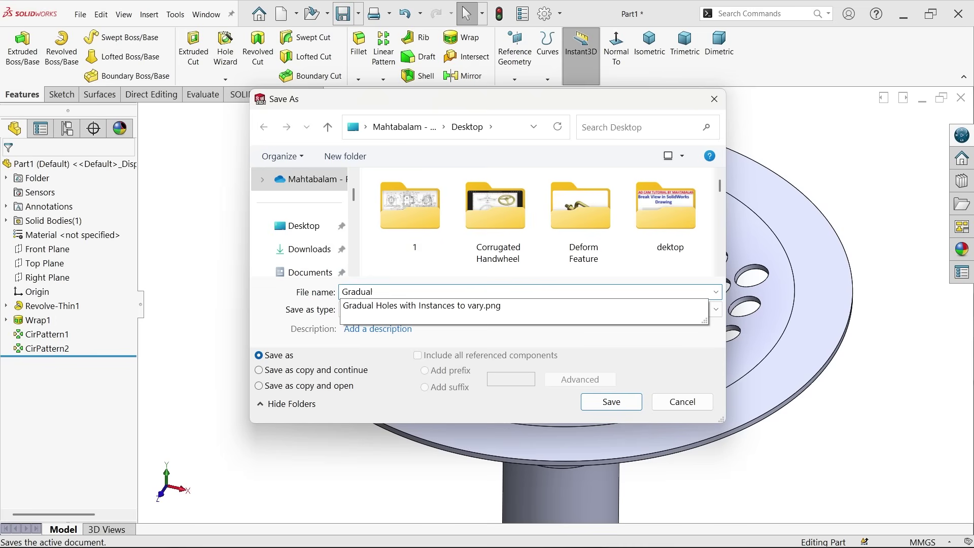
pyautogui.write(' Holes')
pyautogui.click(304, 228)
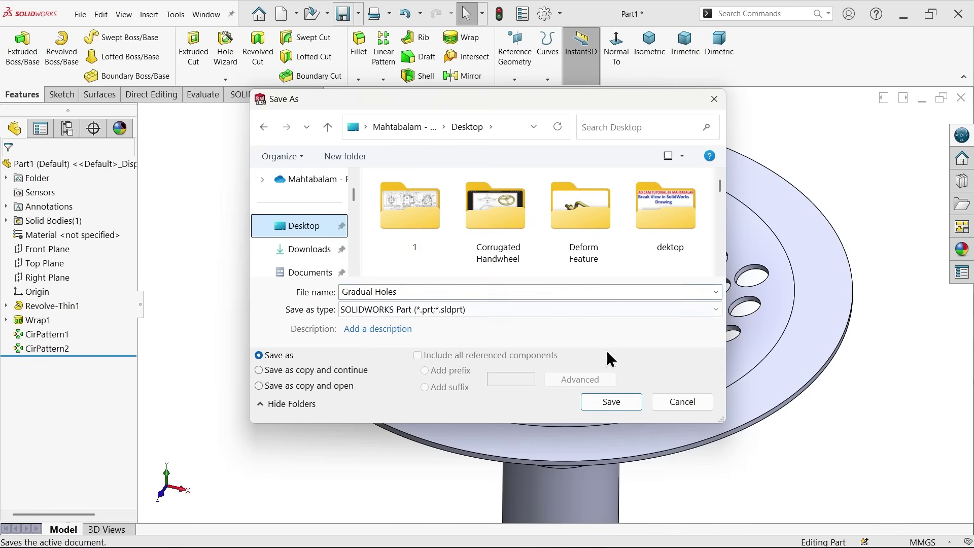
pyautogui.click(613, 406)
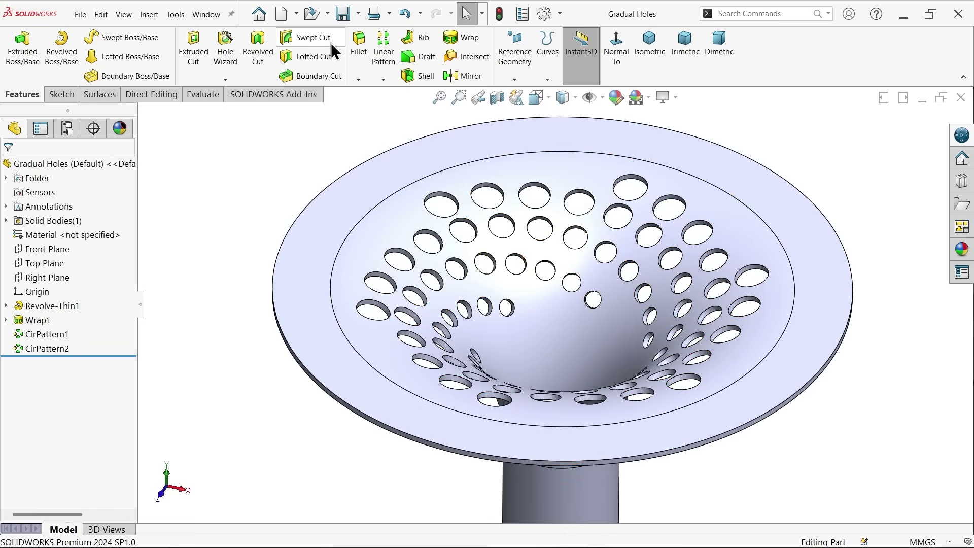
# Fillet the hole edges on the inner conical face with a 0.4 mm radius.
pyautogui.click(356, 48)
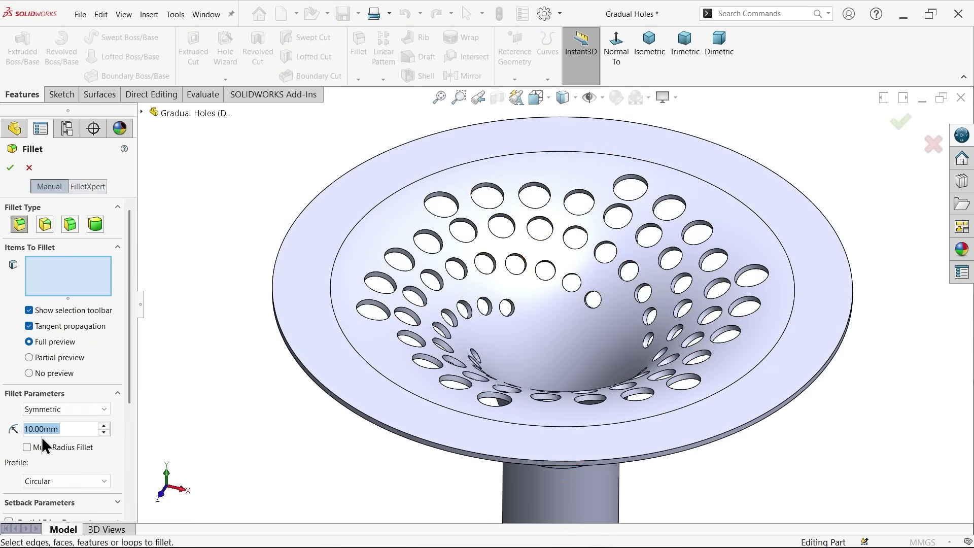
pyautogui.write('0.4')
pyautogui.press('Return')
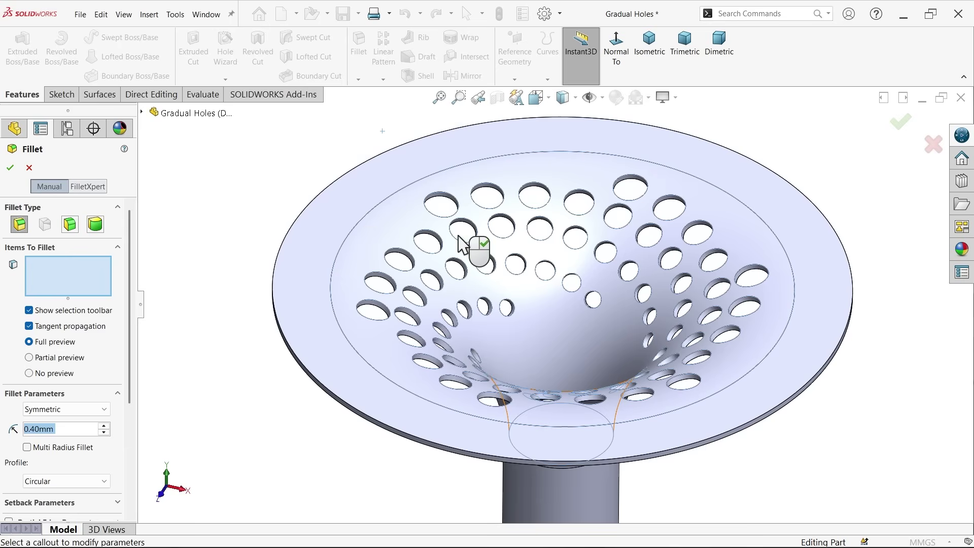
pyautogui.click(476, 246)
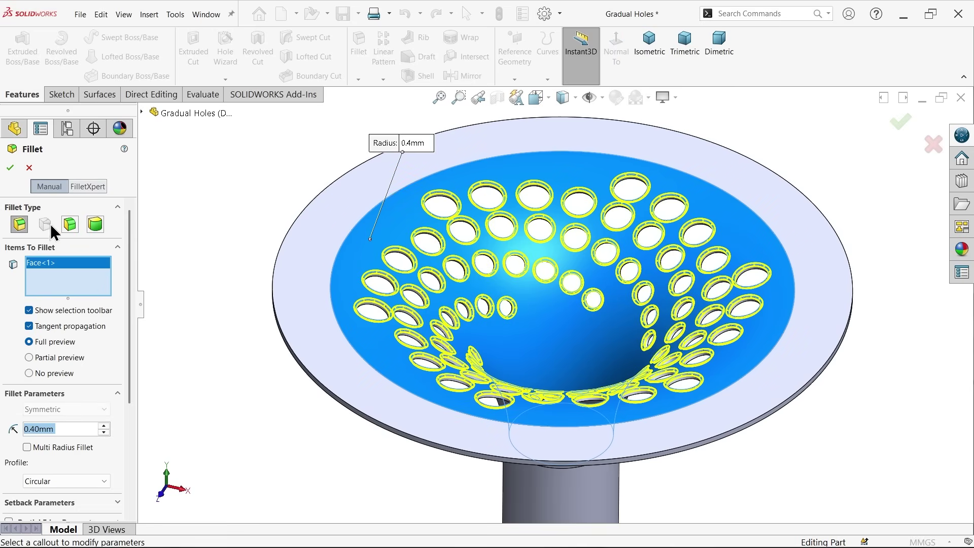
pyautogui.click(10, 169)
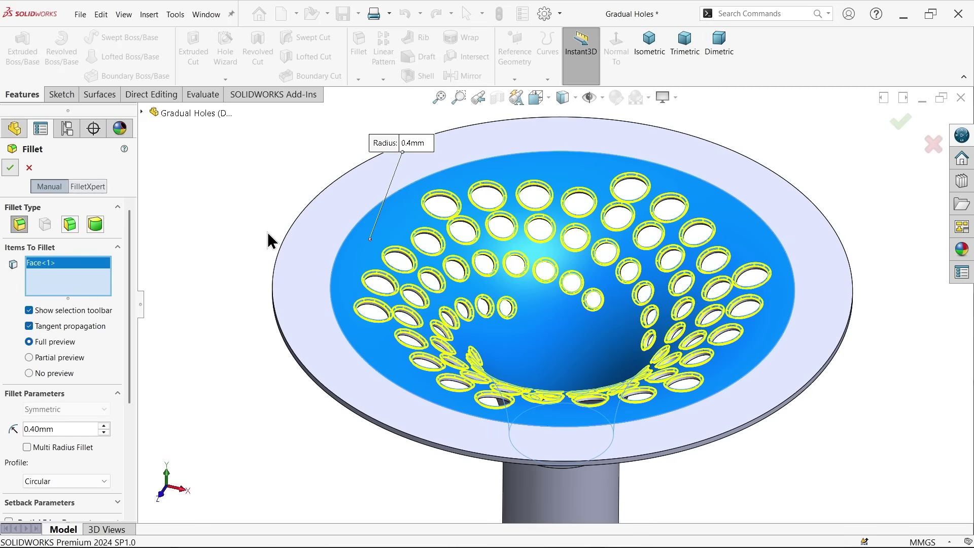
pyautogui.press('f')
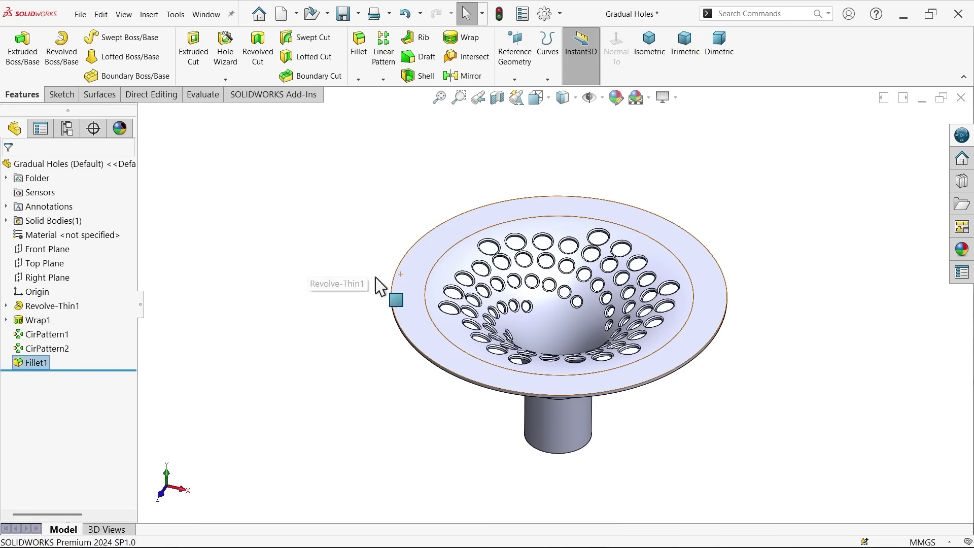
pyautogui.scroll(-2, 700, 304)
# Apply a red appearance to the whole part with RGB 255, 64, 64.
pyautogui.click(594, 145)
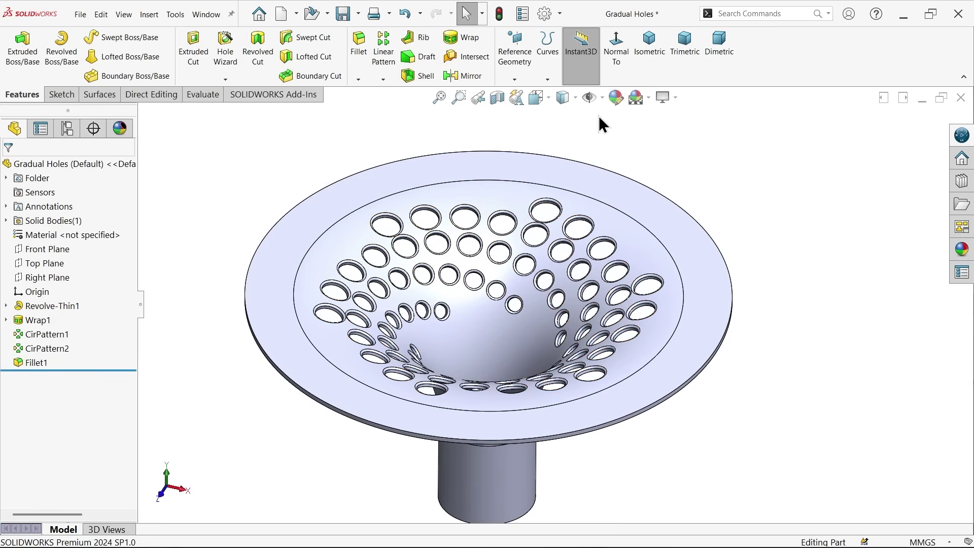
pyautogui.click(618, 96)
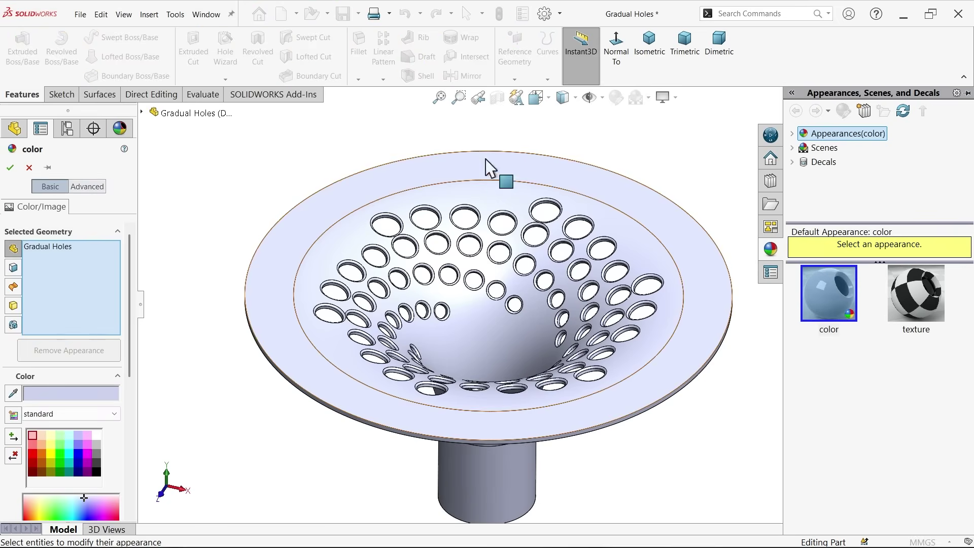
pyautogui.click(38, 446)
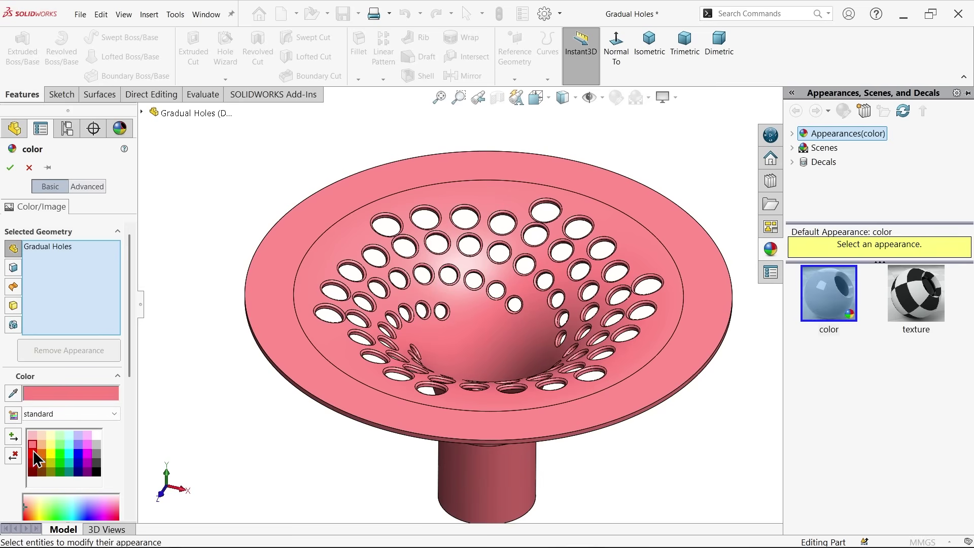
pyautogui.moveTo(130, 353); pyautogui.dragTo(128, 413)
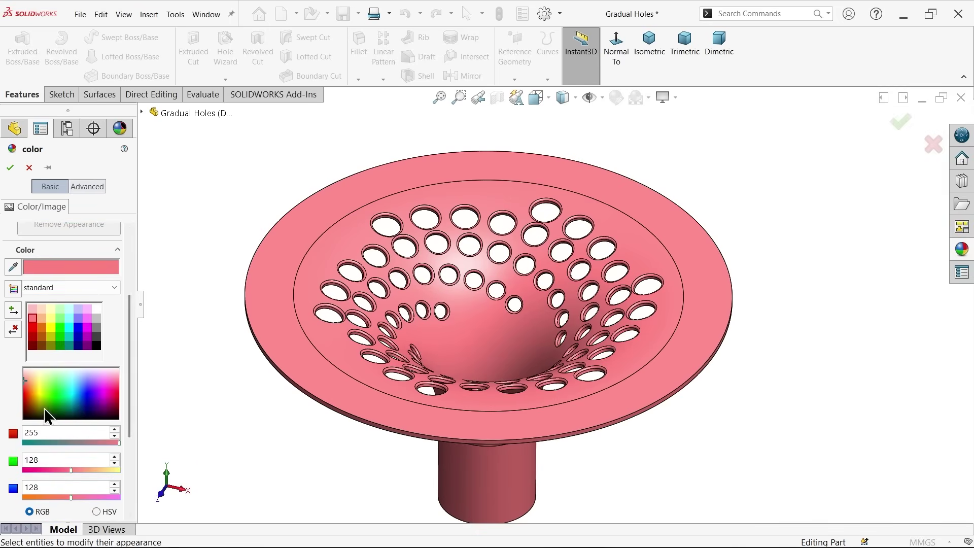
pyautogui.click(32, 329)
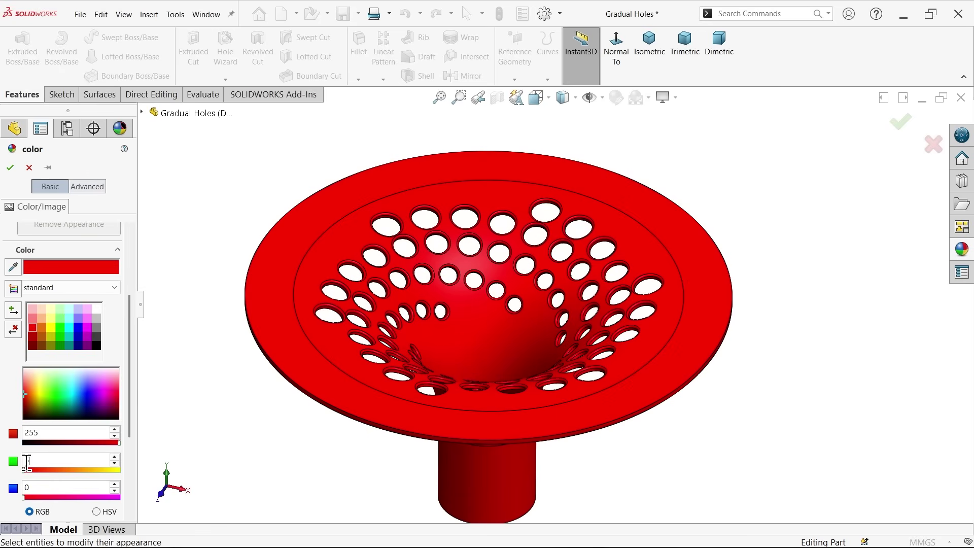
pyautogui.click(81, 487)
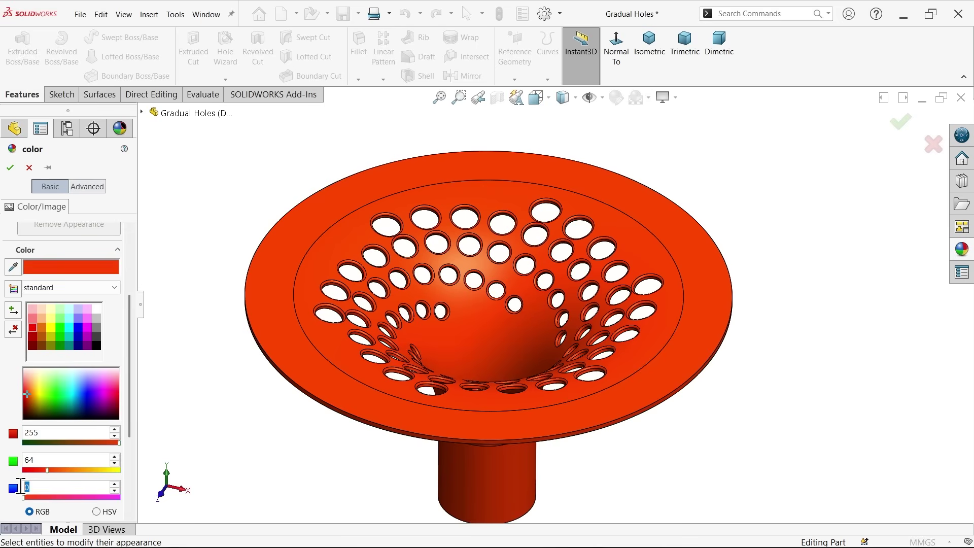
pyautogui.write('64')
pyautogui.press('Return')
pyautogui.click(9, 167)
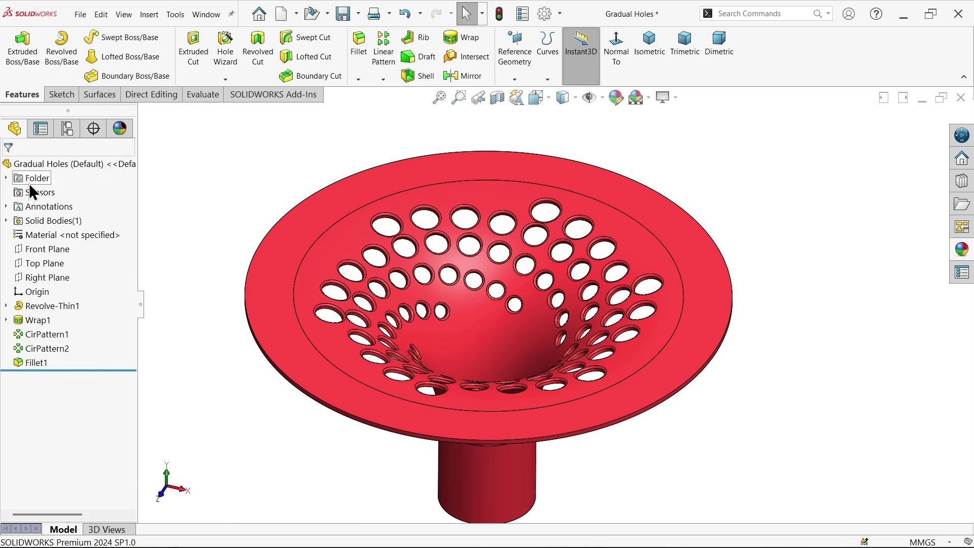
pyautogui.moveTo(255, 382); pyautogui.dragTo(269, 401, button='middle')
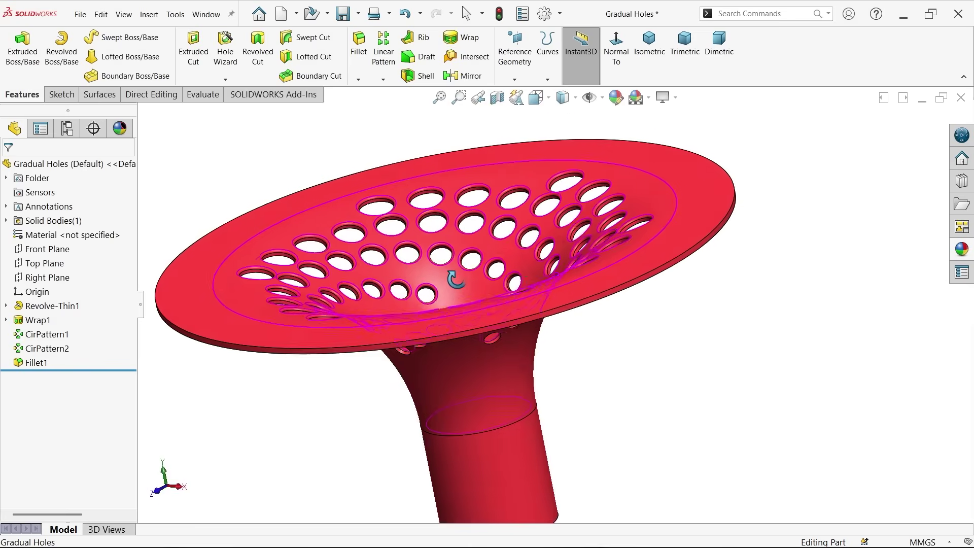